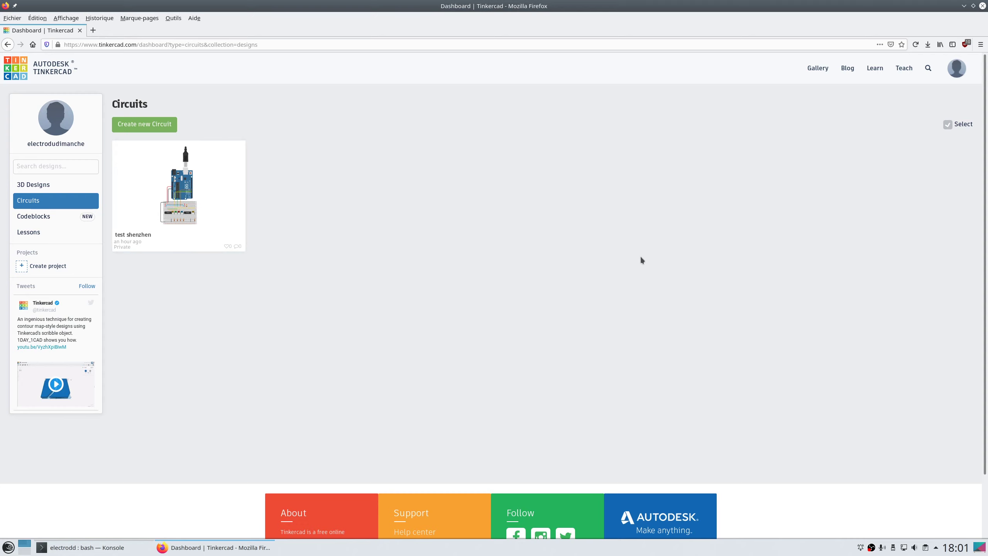
Step: Open the "test shenzhen" circuit for editing from the list of circuits
left_click(219, 212)
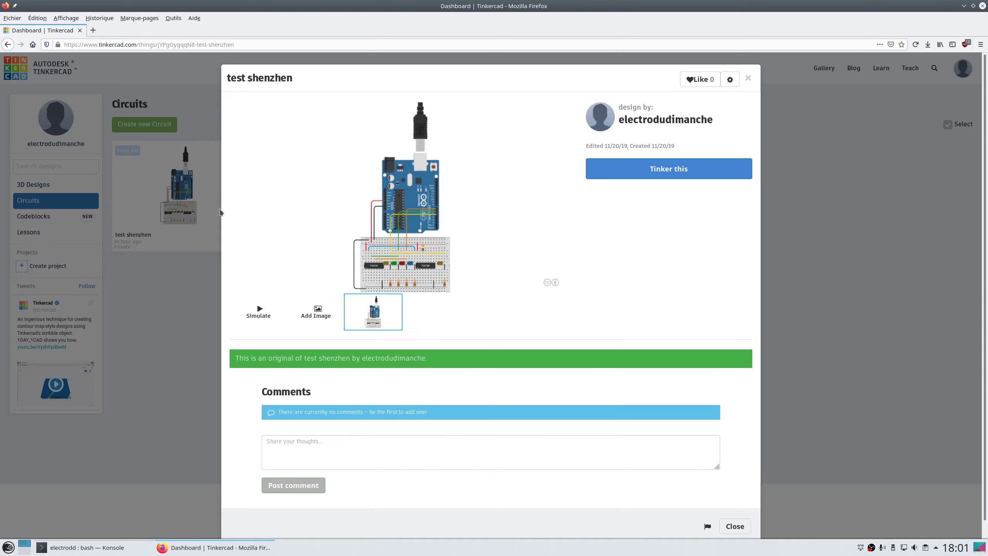
left_click(677, 172)
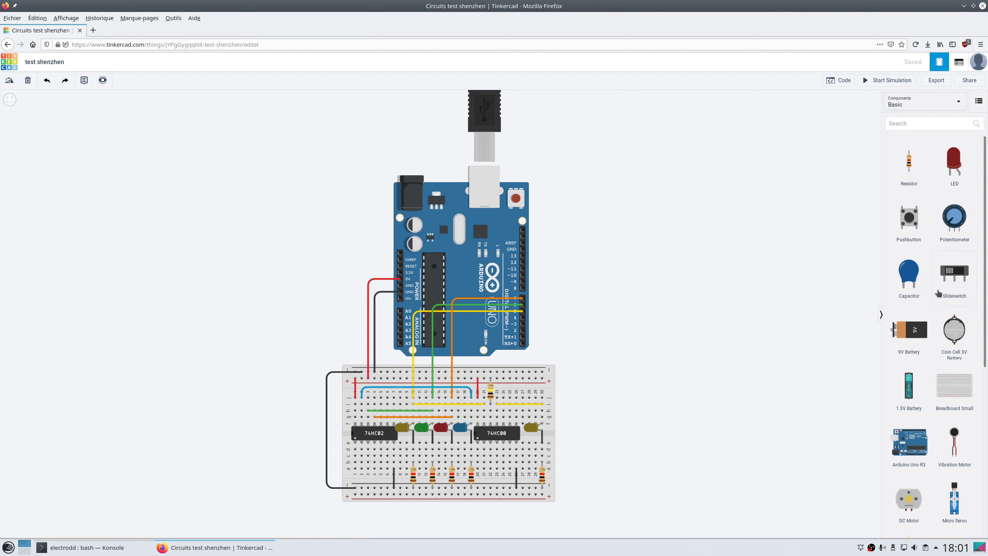
Step: Switch the component library from the Basic set to All components
scroll(936, 249, "down", 3)
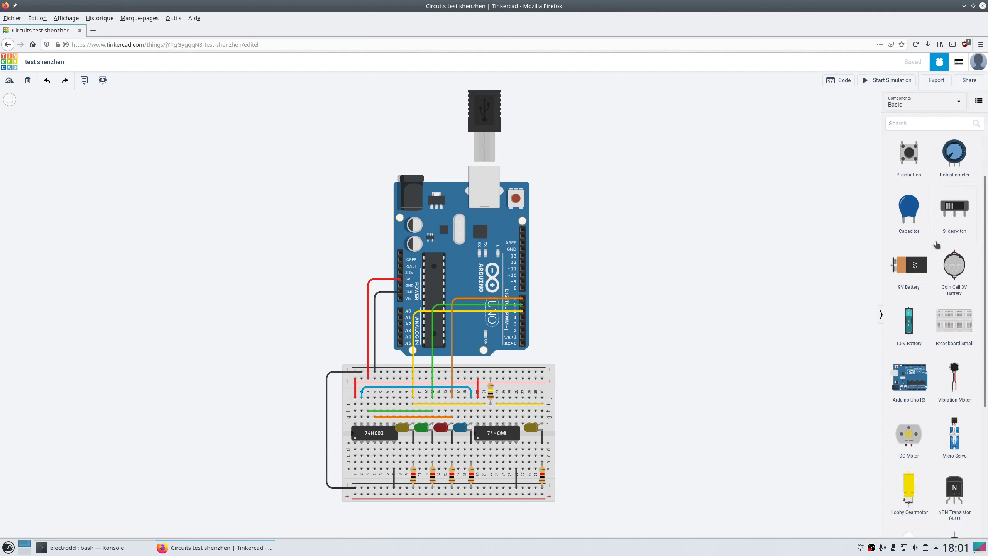
scroll(937, 244, "up", 2)
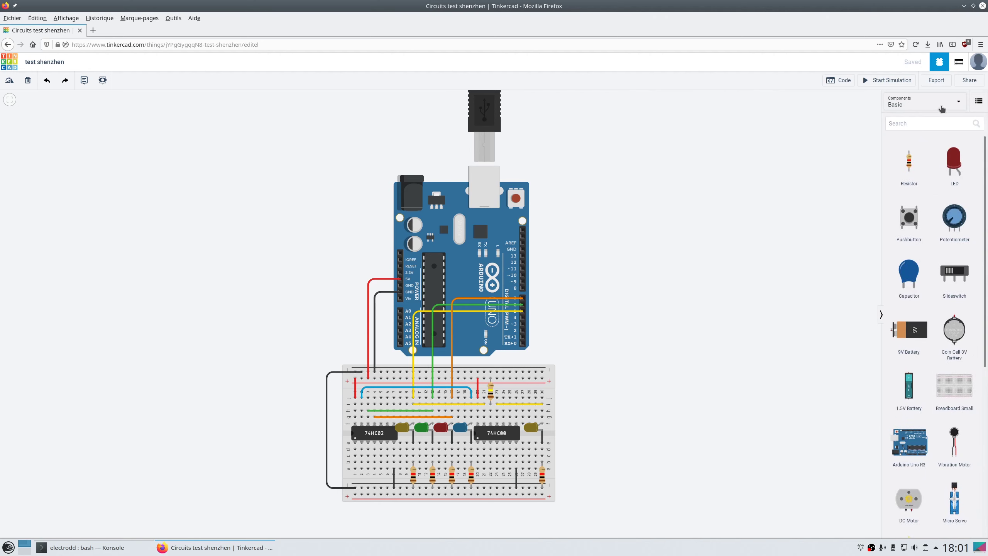
scroll(942, 324, "down", 3)
scroll(942, 325, "up", 5)
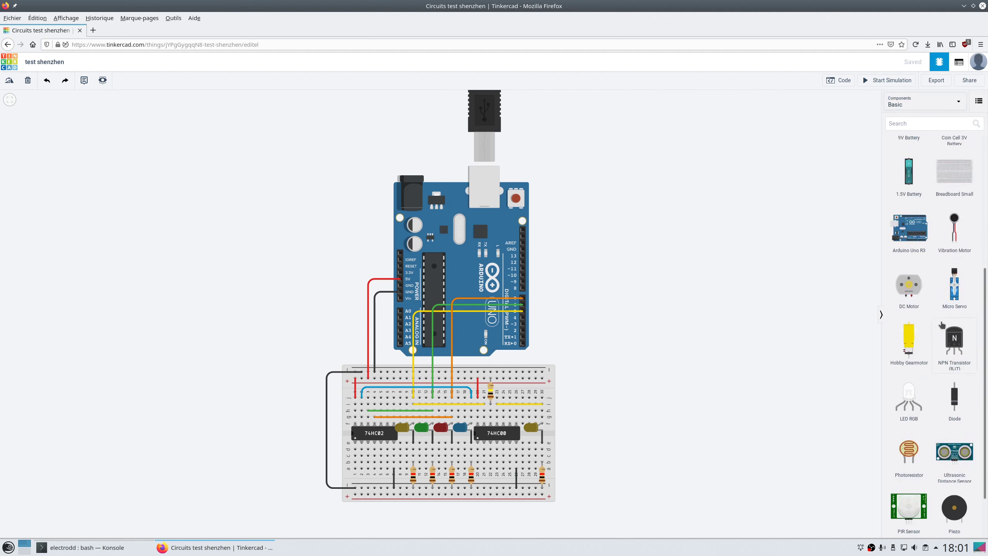
left_click(949, 105)
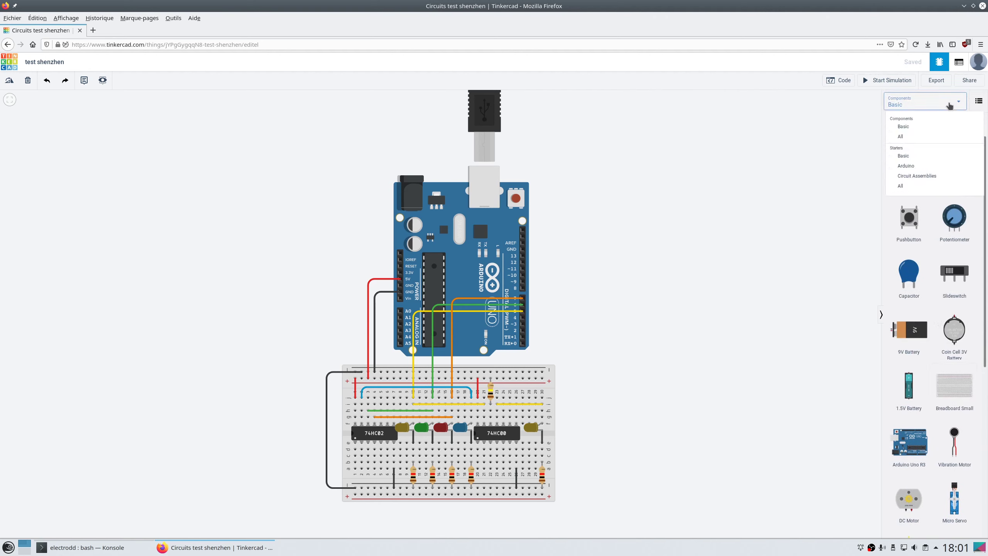
left_click(924, 137)
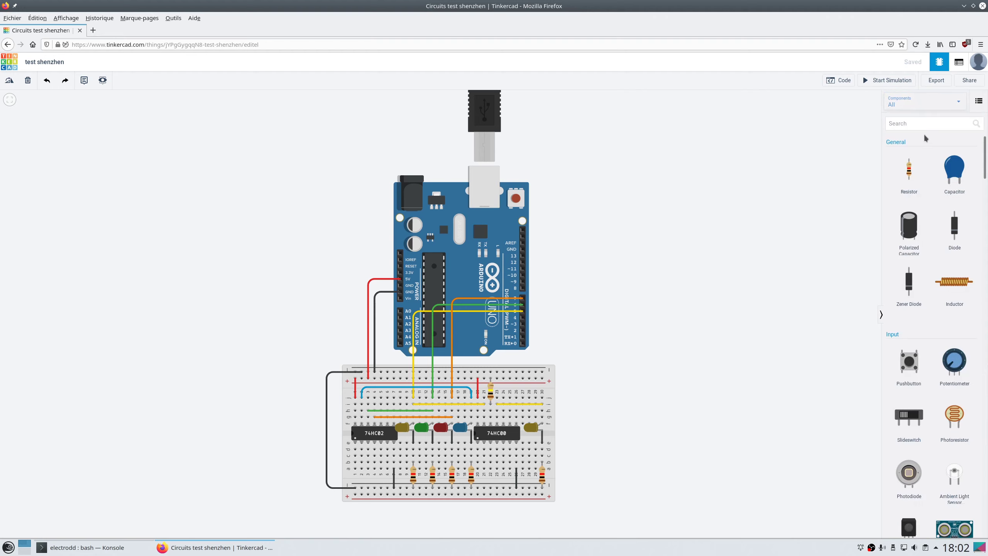
Step: Look through the full component library, from general parts and inputs to outputs, power, integrated circuits and logic gates
scroll(920, 317, "down", 5)
scroll(920, 317, "down", 10)
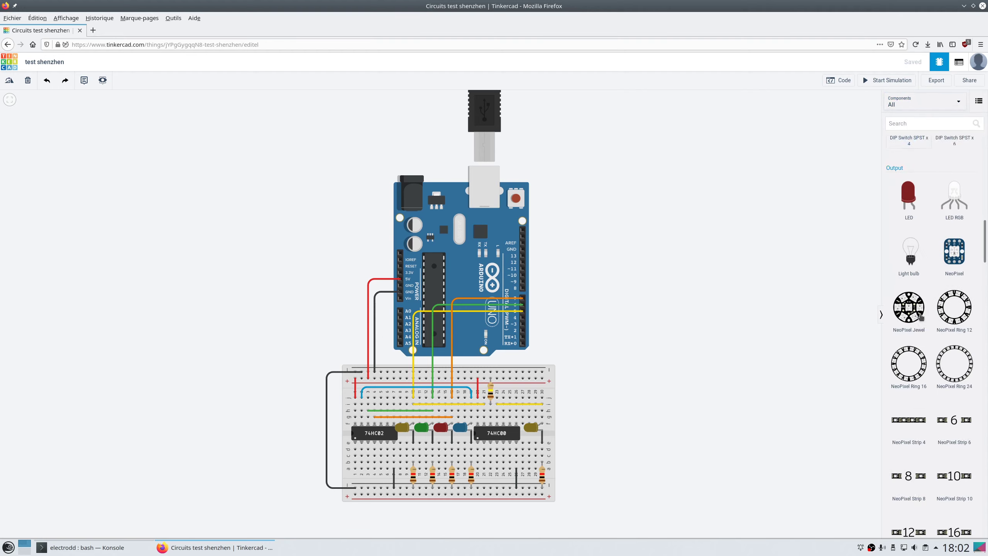
scroll(921, 316, "down", 10)
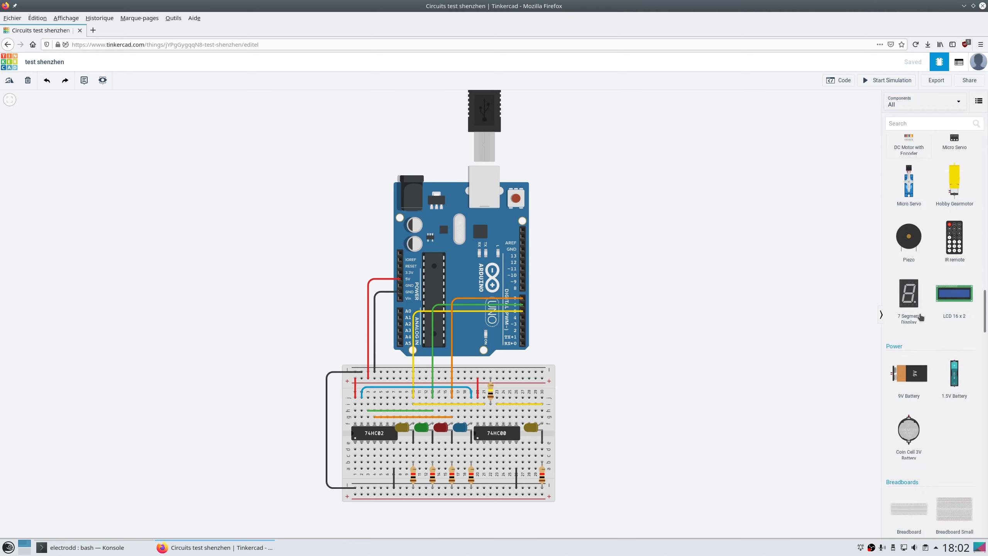
scroll(920, 316, "down", 10)
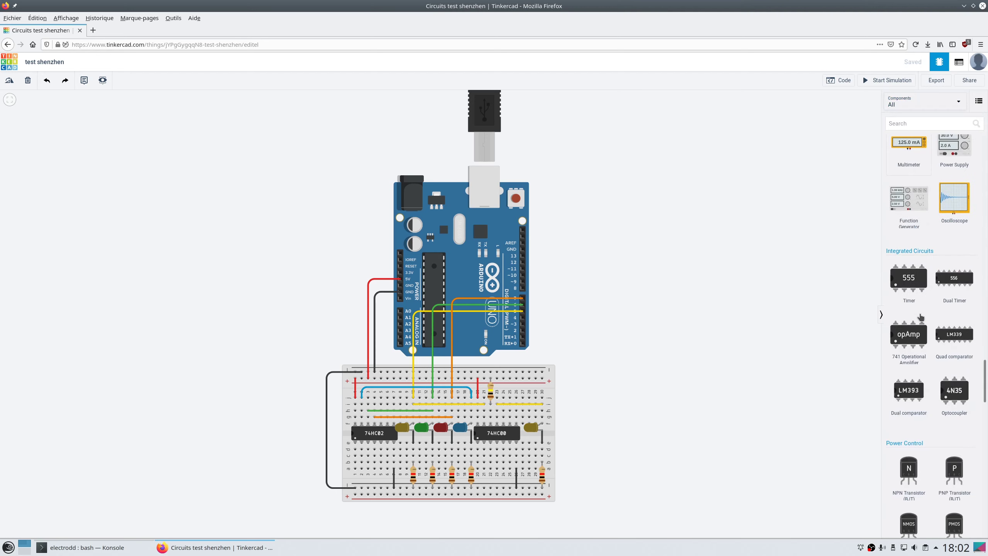
scroll(920, 317, "down", 10)
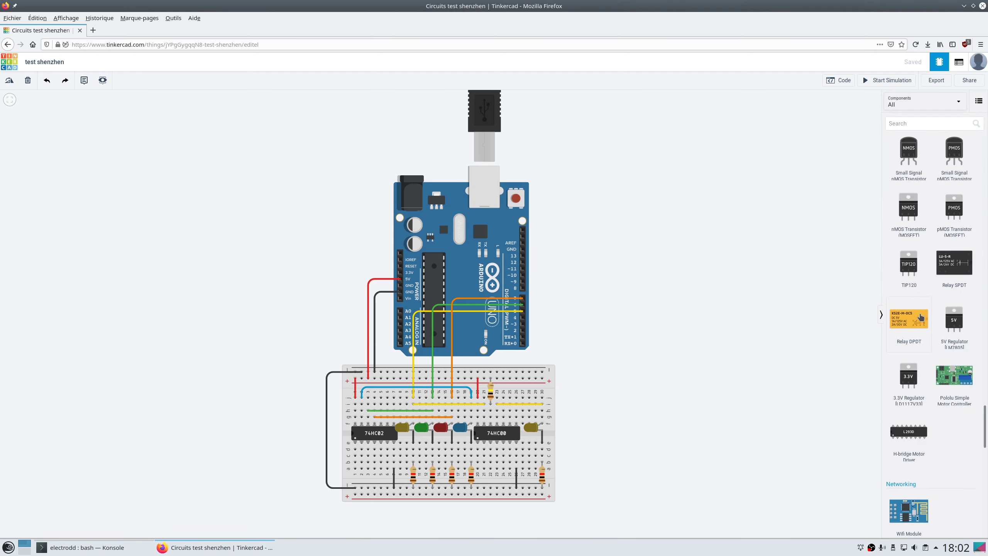
scroll(921, 317, "up", 15)
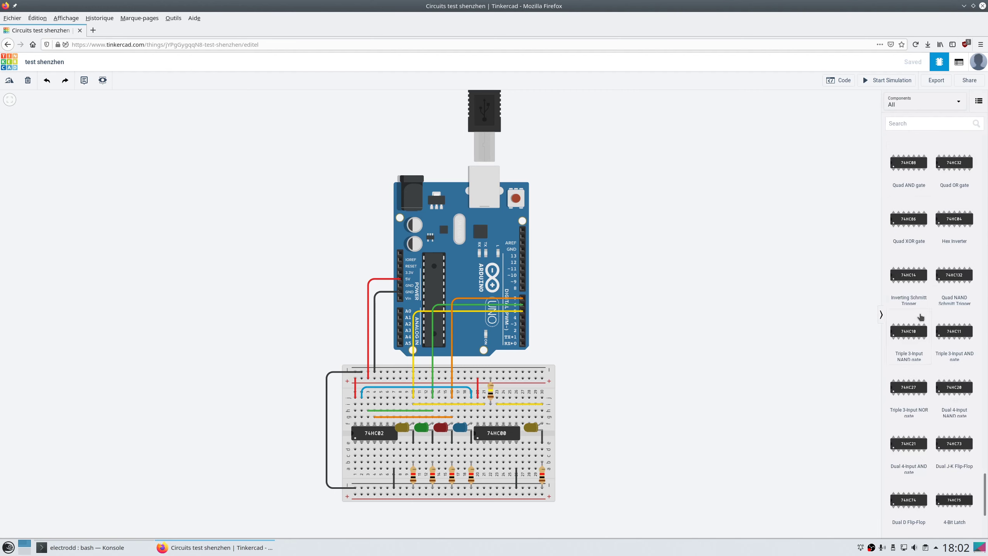
scroll(938, 503, "up", 5)
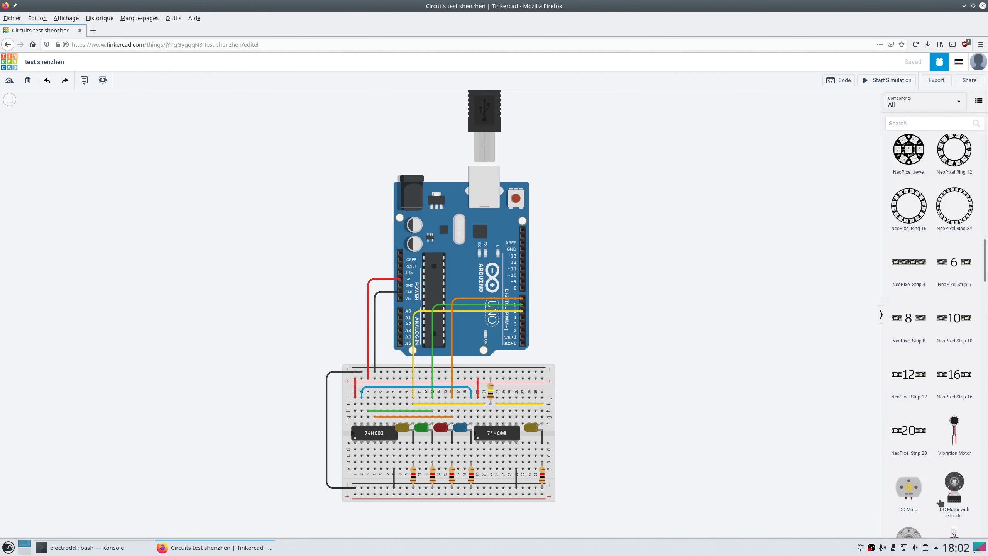
scroll(919, 282, "down", 8)
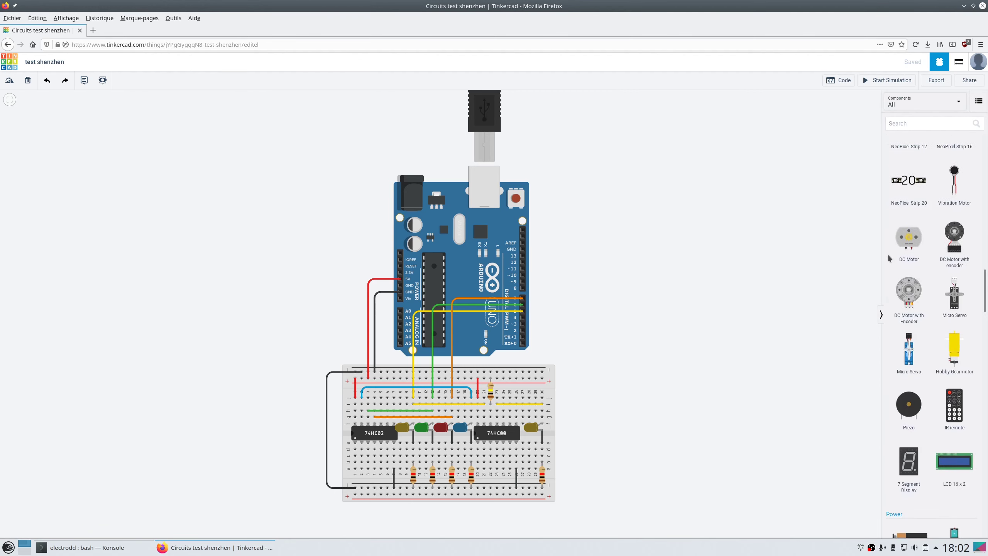
scroll(926, 378, "up", 10)
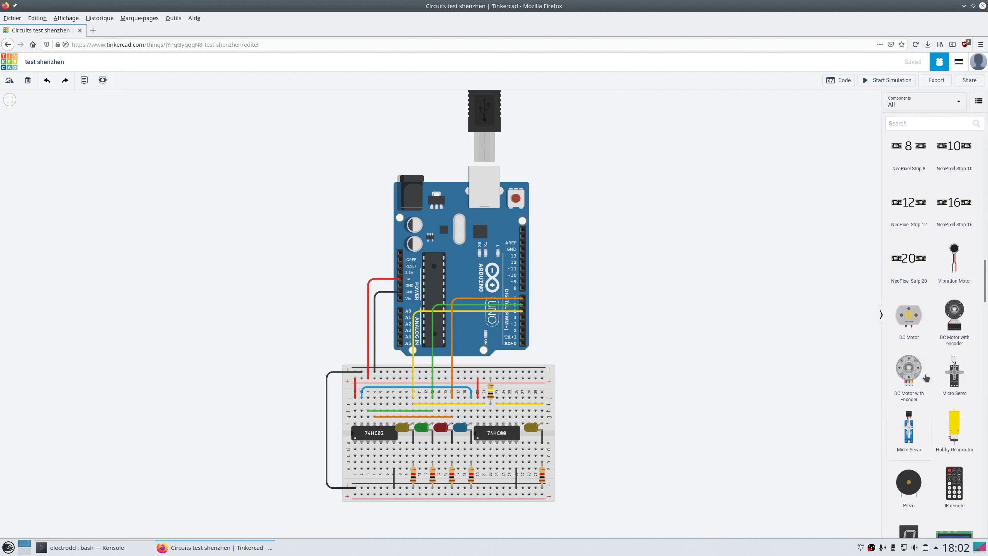
scroll(925, 374, "up", 4)
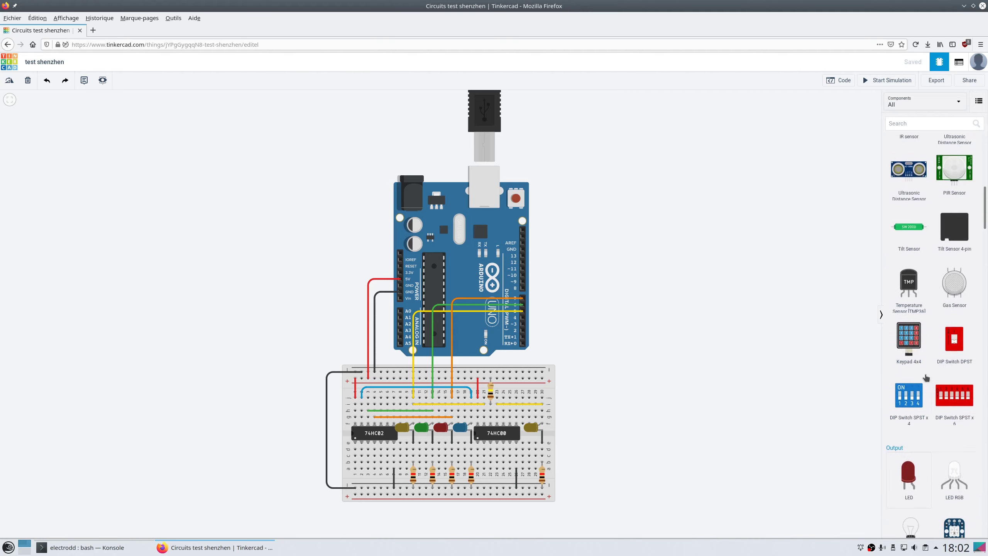
scroll(926, 377, "up", 3)
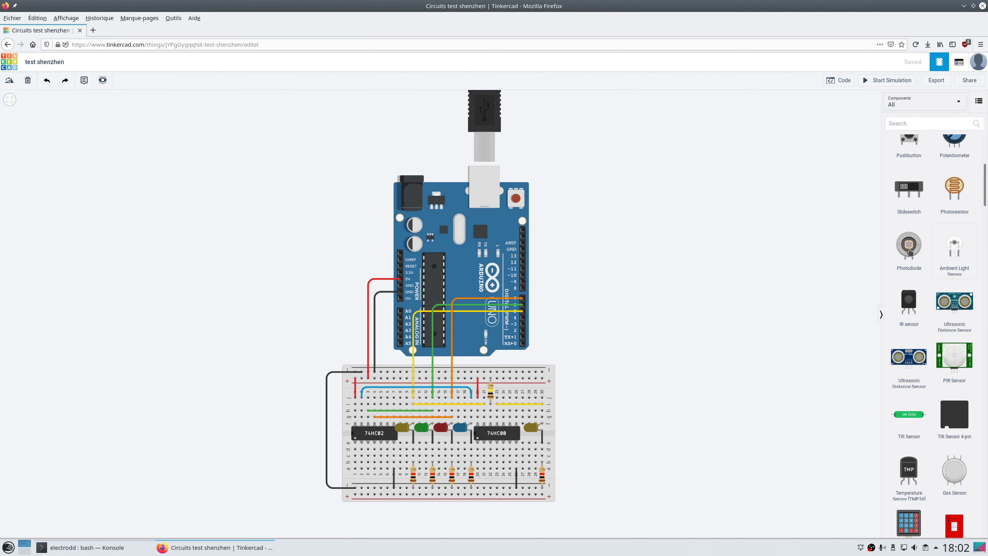
scroll(910, 252, "up", 3)
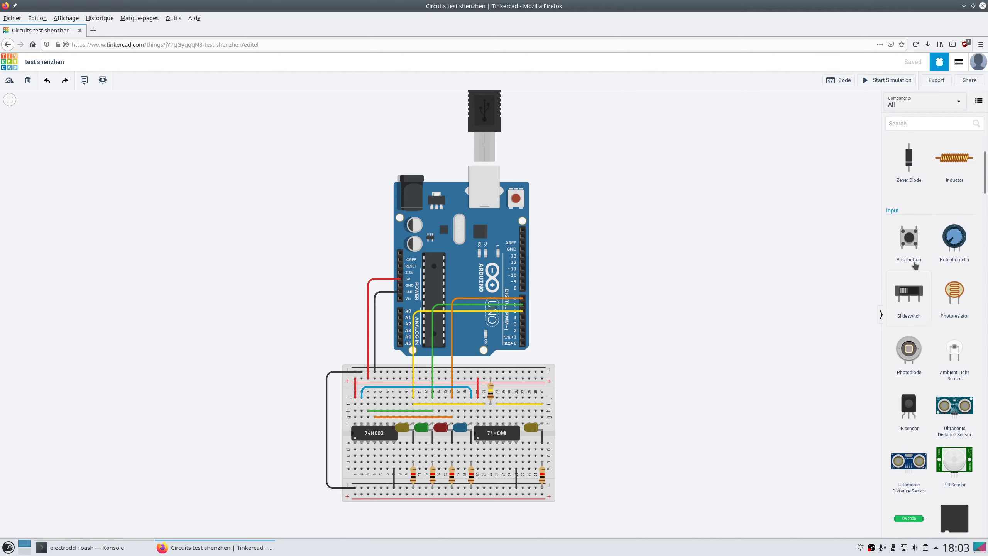
scroll(926, 388, "down", 5)
scroll(926, 408, "up", 5)
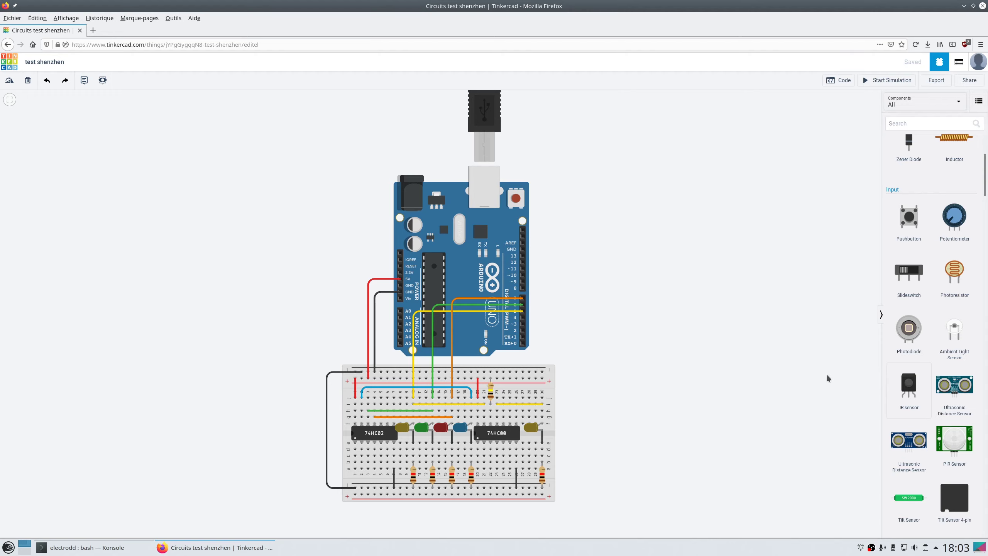
scroll(604, 298, "down", 1)
scroll(604, 296, "up", 1)
Step: Show the Arduino Uno's text code beside the circuit
left_click(840, 80)
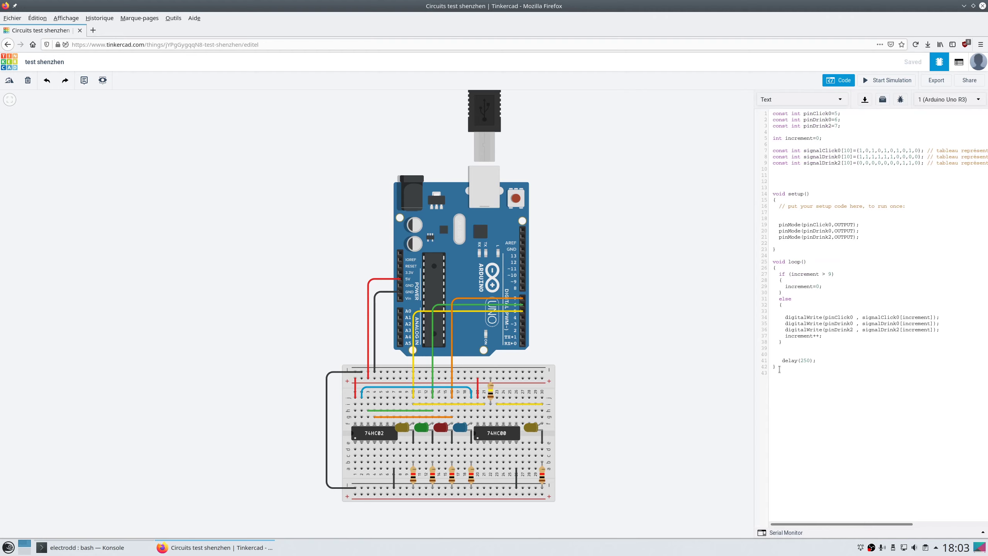
left_click_drag(779, 369, 873, 297)
left_click(874, 297)
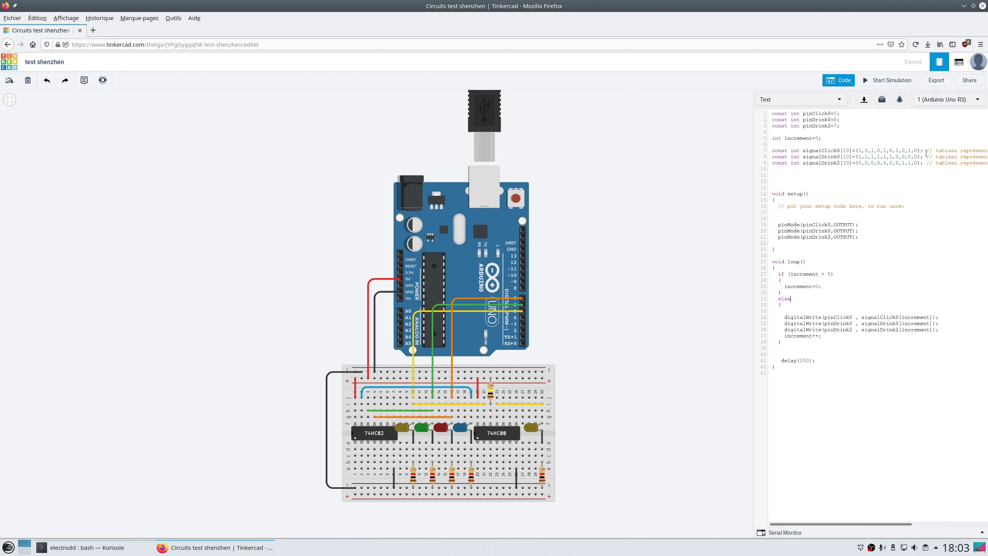
Step: Run the circuit simulation with the array-based sketch, watch the LEDs on the breadboard, and stop the simulation
left_click(888, 81)
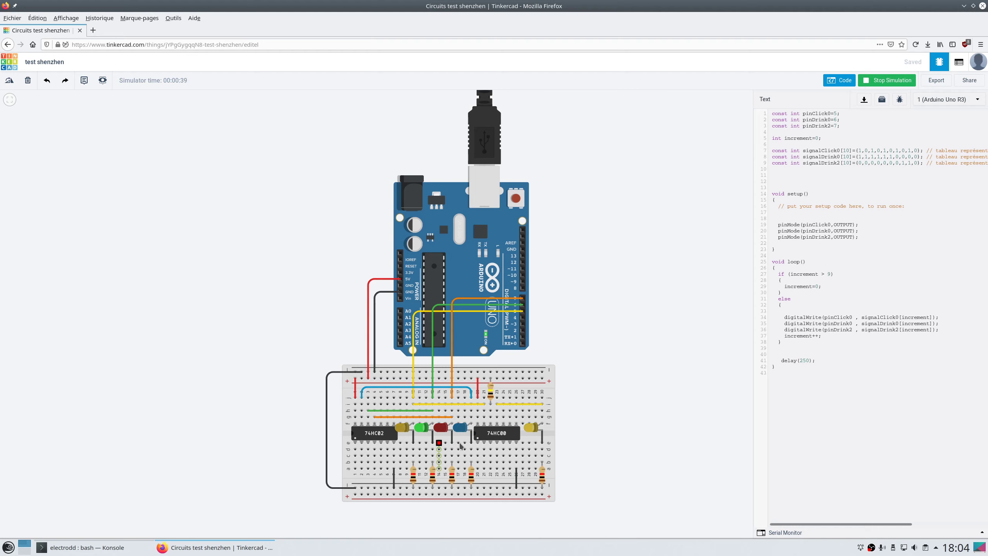
left_click(875, 84)
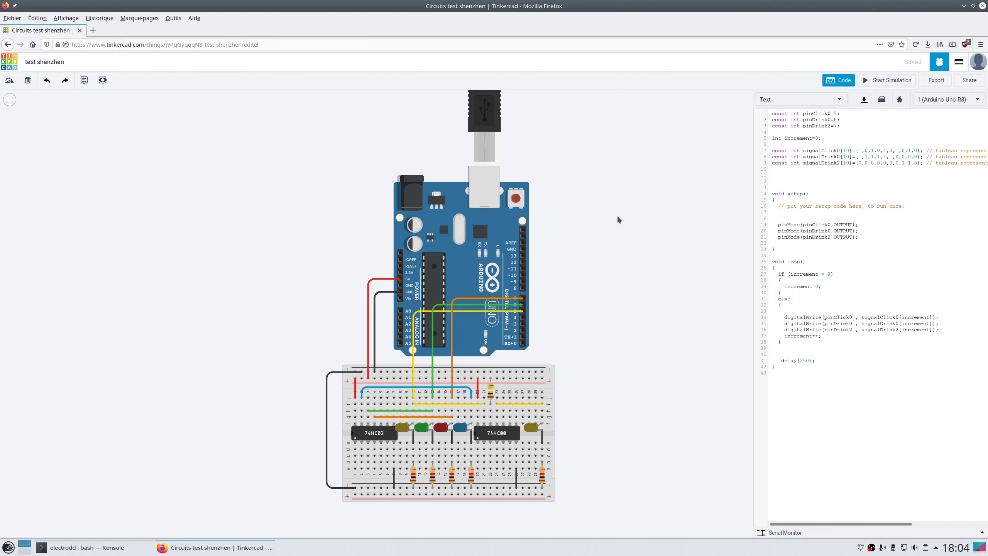
Step: Open shenzhen_signaux_opti2.ino in Kate from today's recent files and examine the DDRD assignment in setup()
left_click(8, 547)
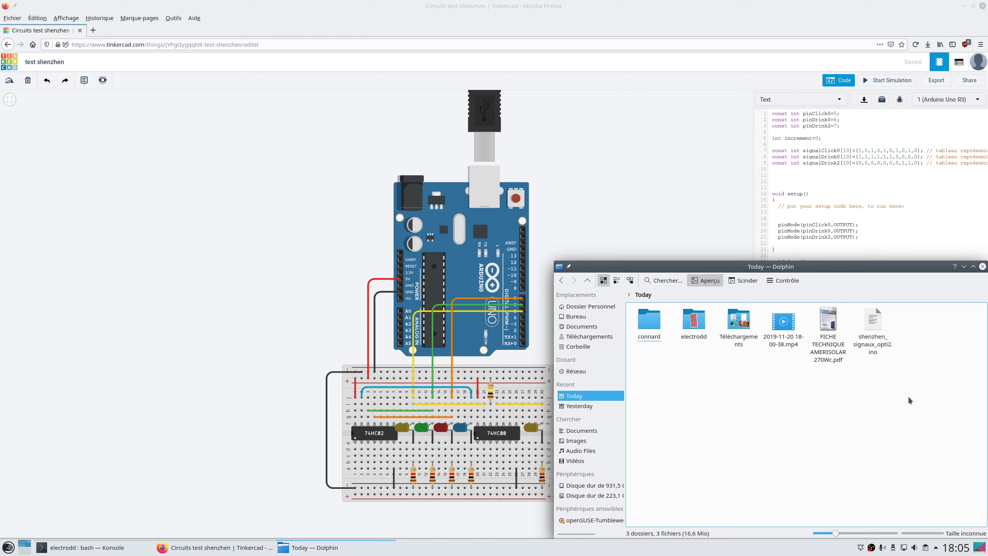
double_click(864, 328)
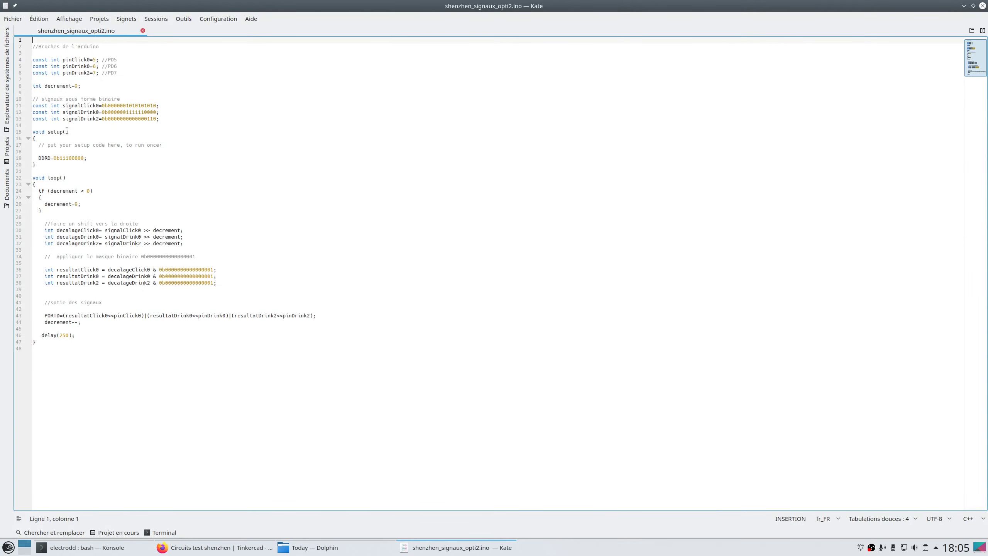
left_click_drag(38, 158, 87, 155)
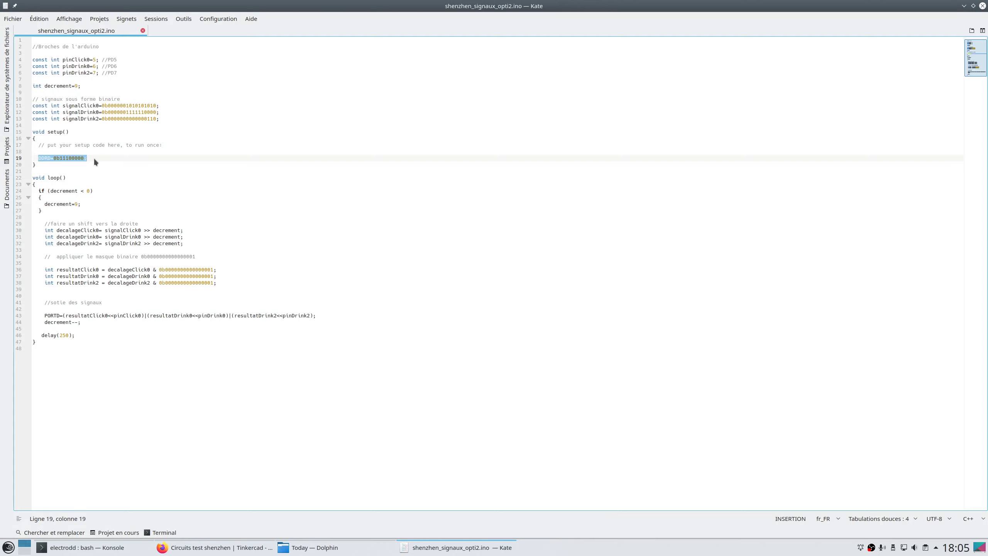
left_click(94, 159)
Step: Copy the entire code of the shenzhen_signaux_opti2.ino sketch
left_click_drag(36, 339, 11, 38)
right_click(119, 147)
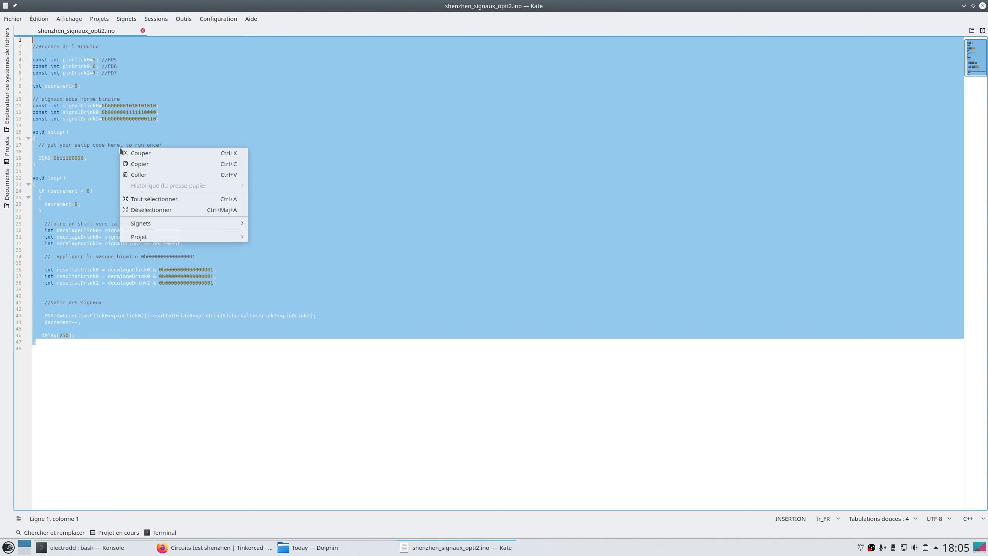
left_click(155, 164)
Step: Examine the PORTD assignment on line 43, which combines the three shifted signal results
left_click(250, 315)
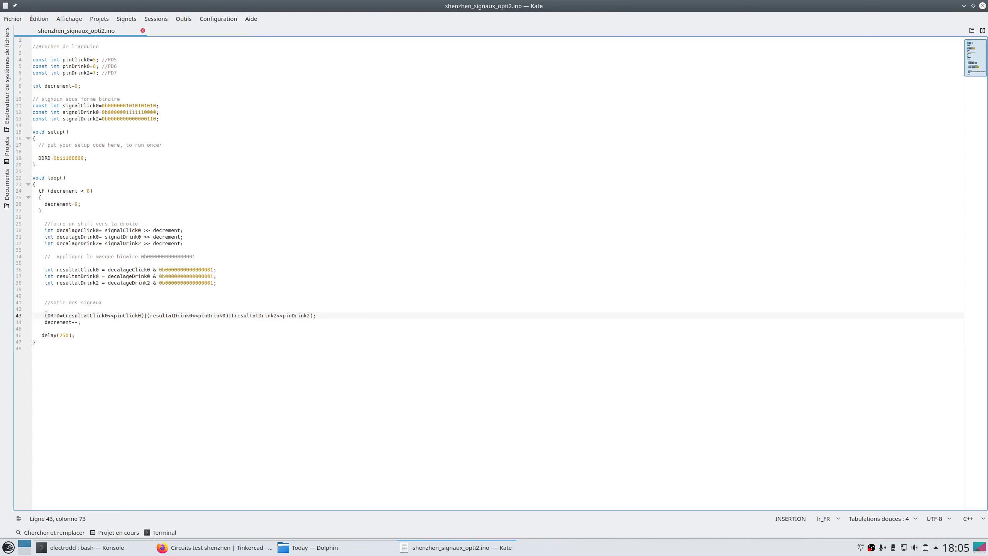
left_click_drag(46, 316, 318, 315)
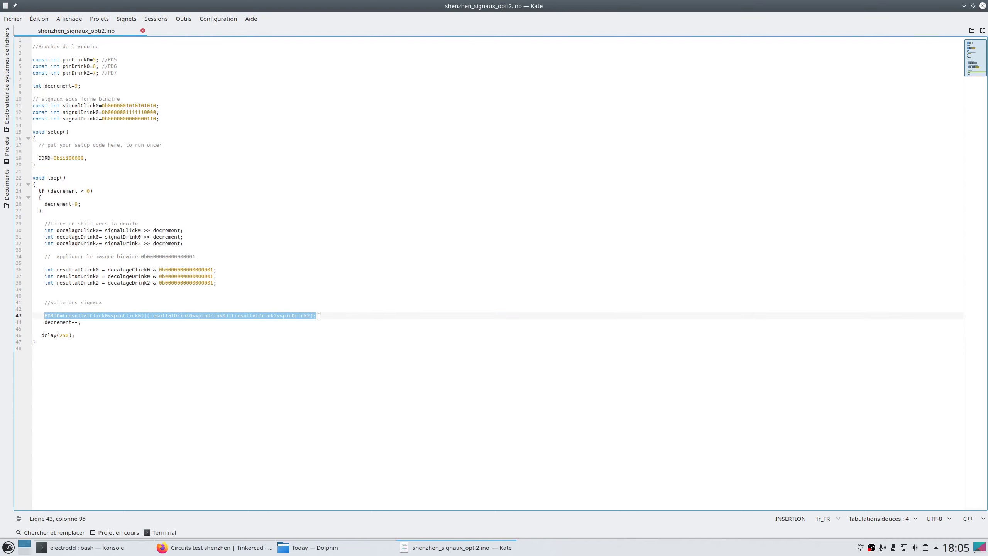
left_click(319, 316)
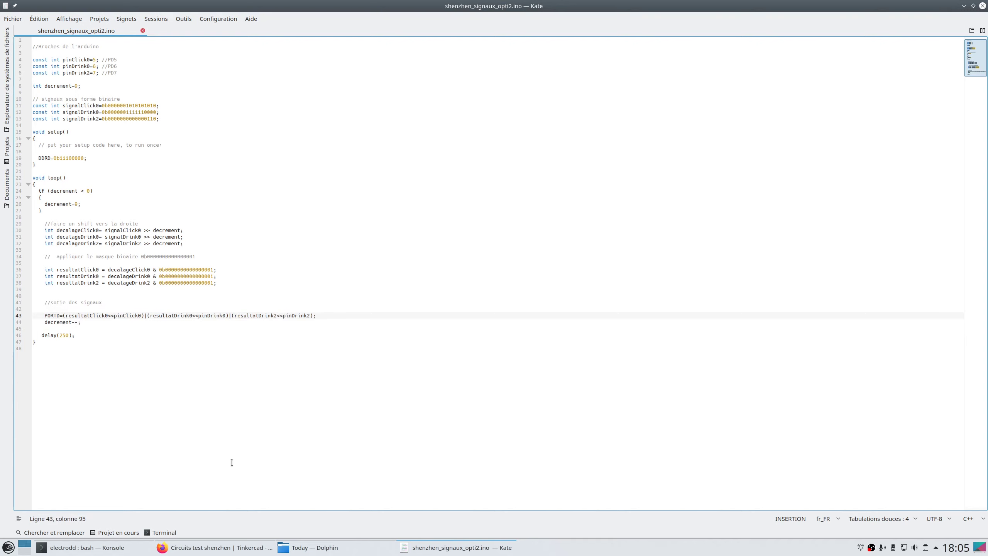
Step: Switch back to Tinkercad in Firefox and replace the Arduino's entire code with the copied sketch
left_click(214, 547)
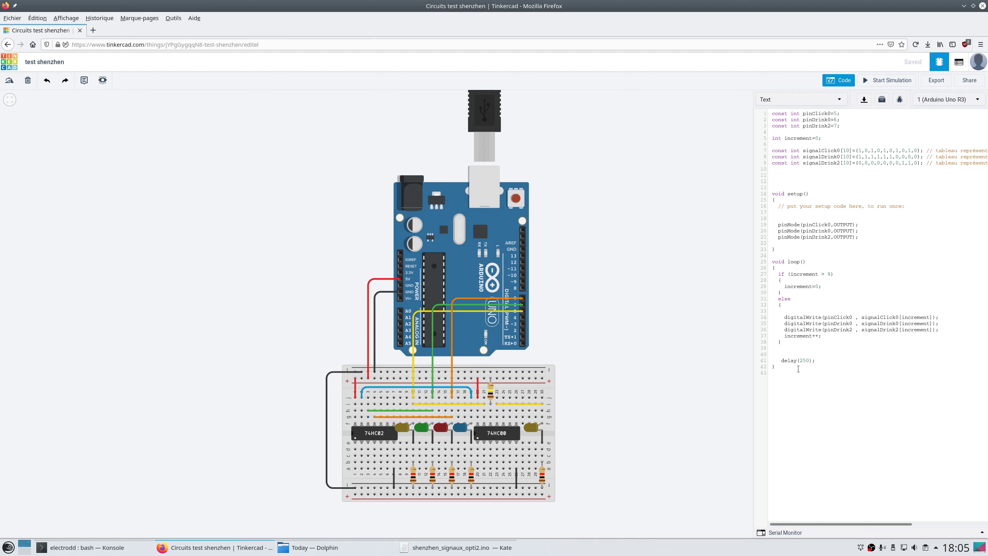
left_click_drag(783, 364, 839, 309)
left_click(772, 113)
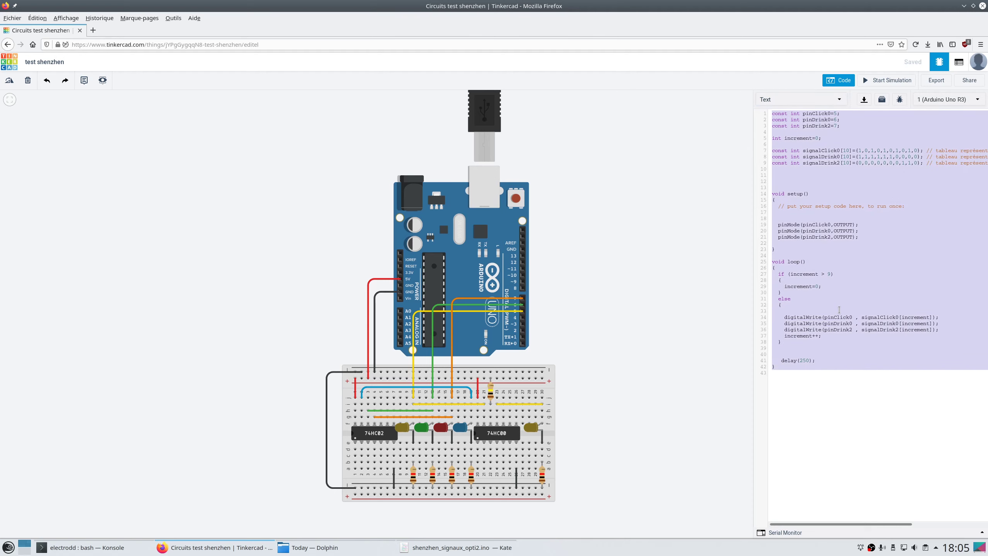
key("ctrl+v")
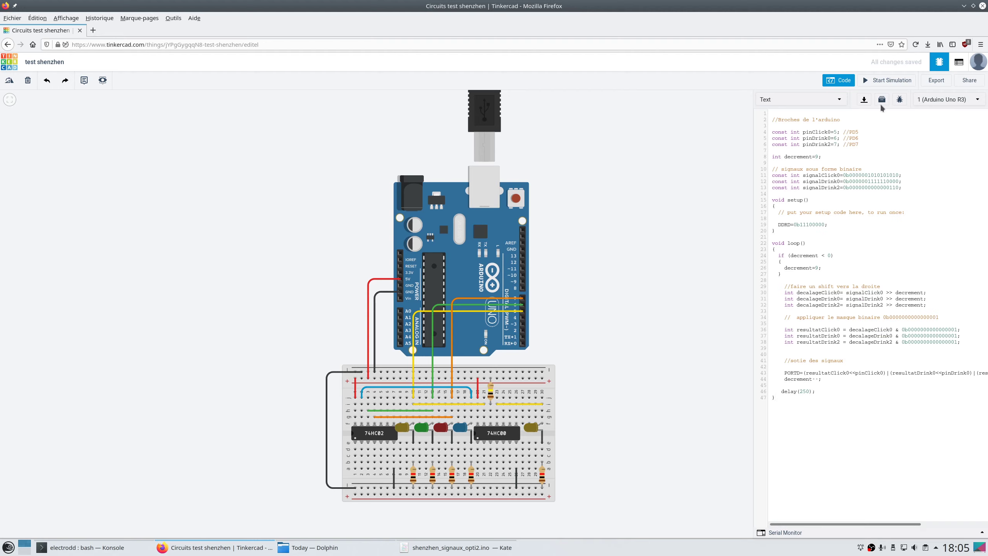
Step: Start the circuit simulation with the newly pasted sketch and look at the end of its loop code
left_click(893, 82)
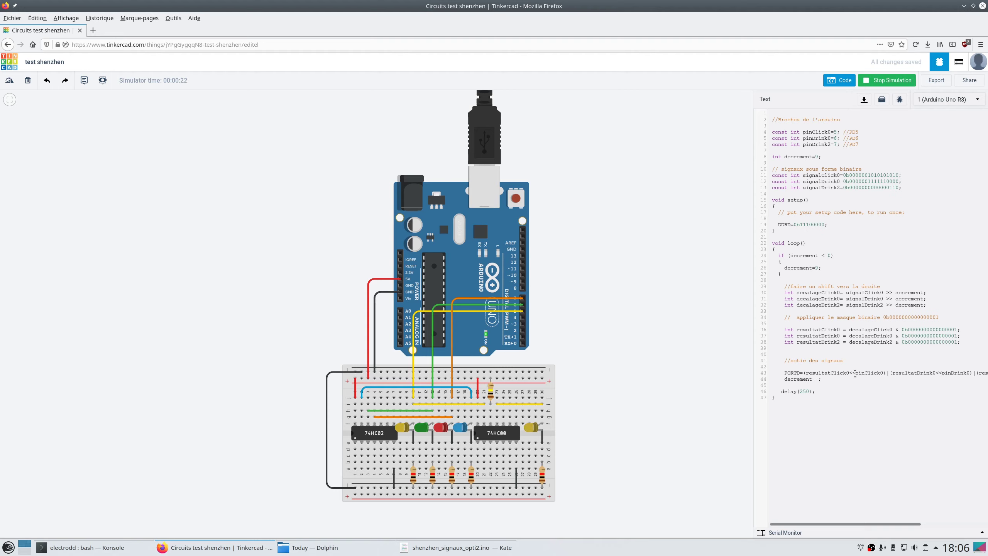
left_click(819, 385)
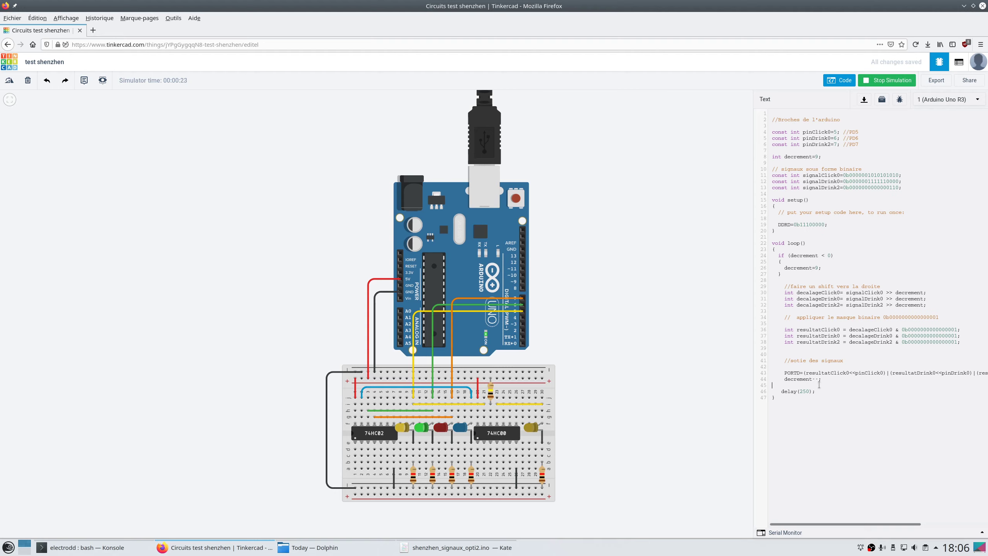
Step: Stop the simulation and add a multimeter from the Instruments components to the empty area beside the Arduino
left_click(888, 81)
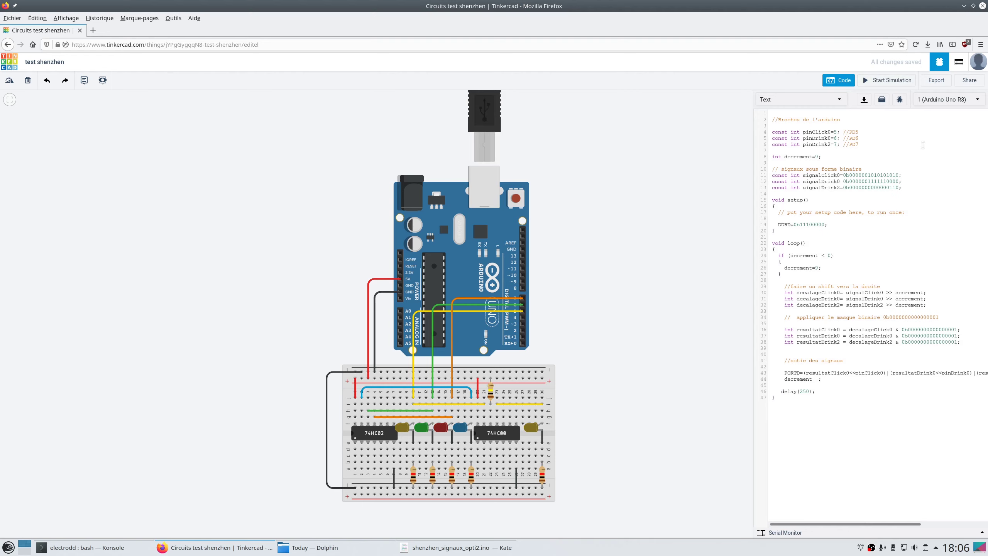
left_click(836, 81)
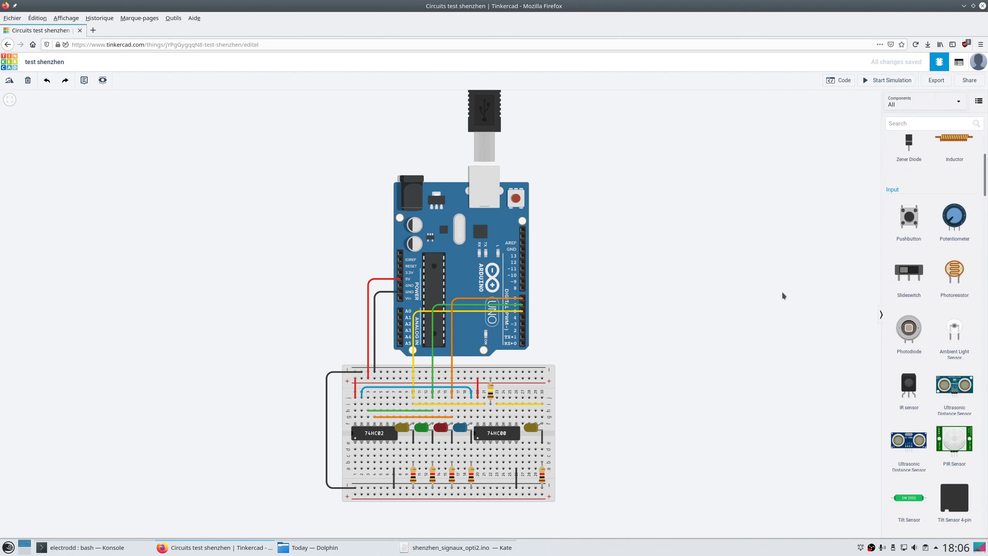
scroll(953, 304, "down", 10)
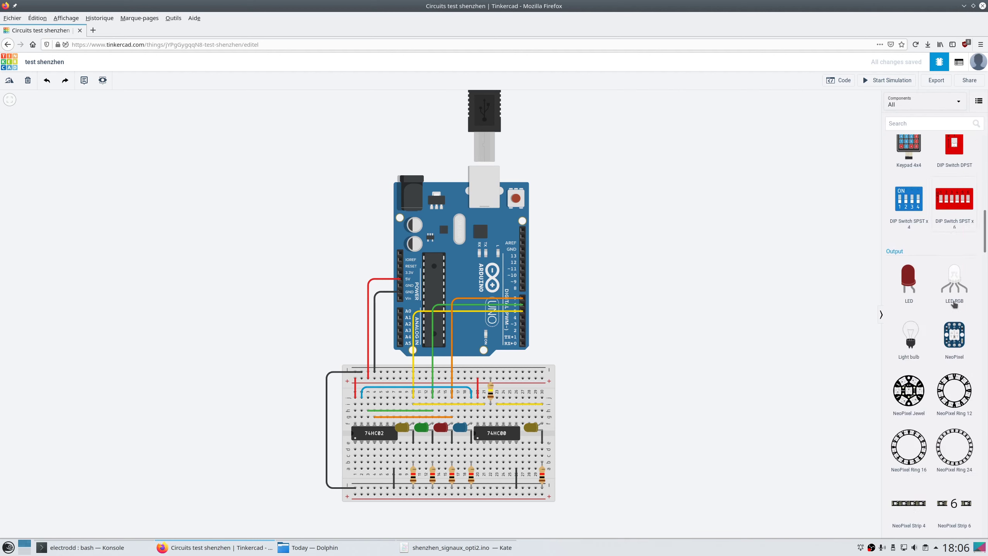
scroll(954, 304, "down", 10)
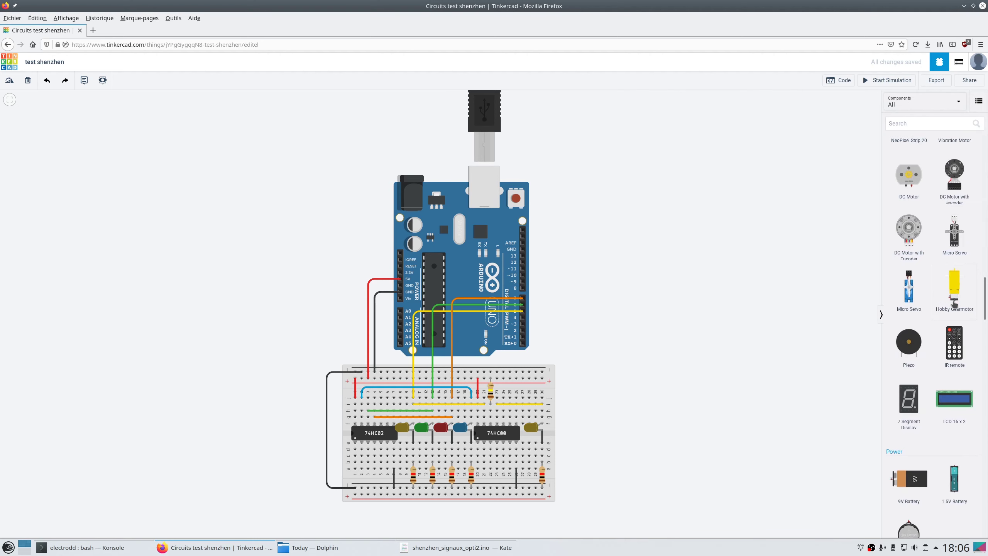
scroll(953, 305, "down", 10)
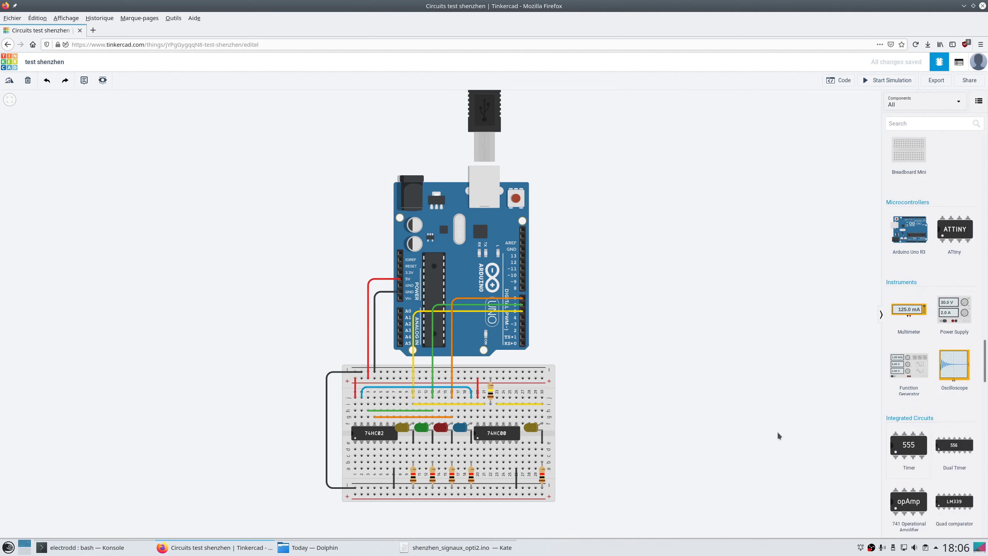
left_click_drag(914, 313, 672, 300)
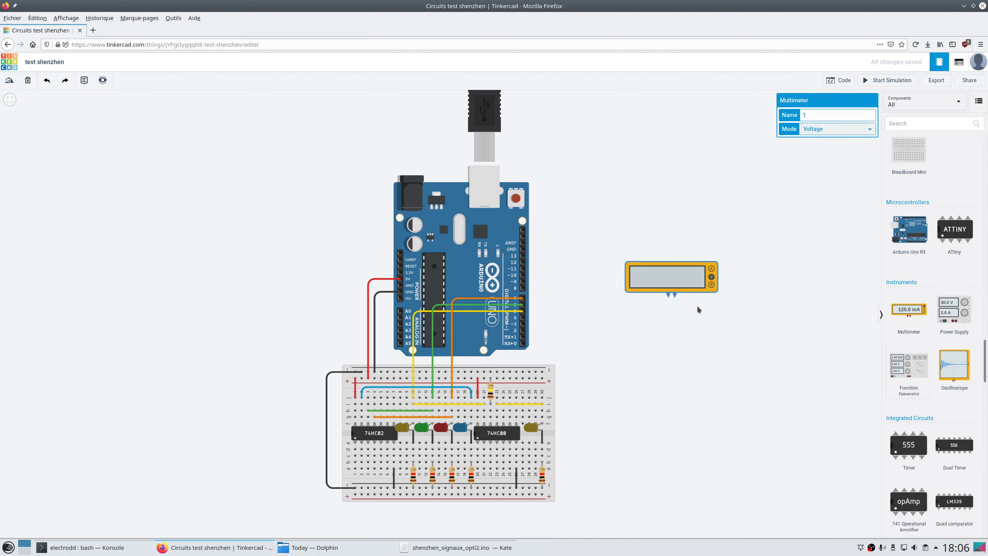
Step: Add an oscilloscope to the workspace below the multimeter, beside the breadboard
left_click(959, 368)
left_click(685, 456)
scroll(707, 462, "up", 1)
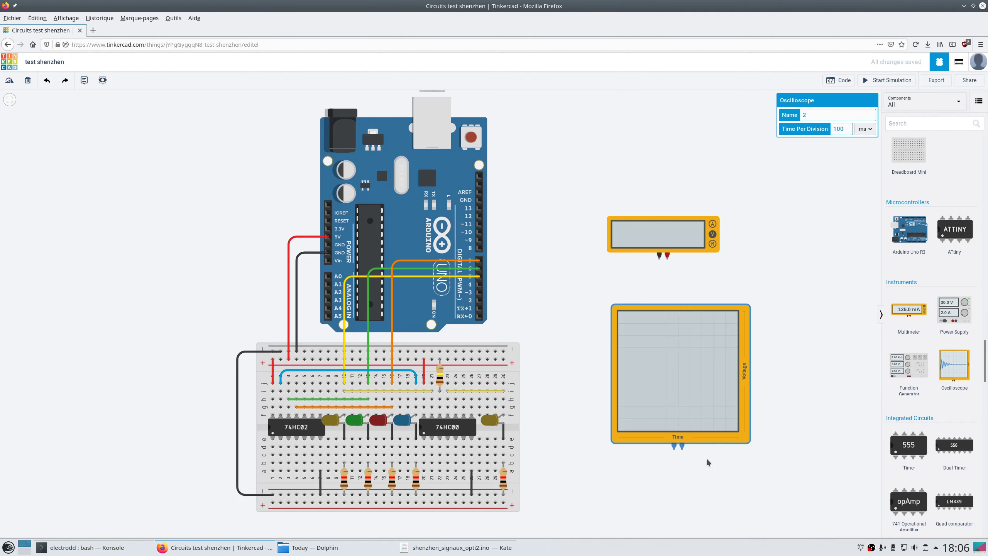
Step: Wire the oscilloscope's negative terminal to the end hole of the breadboard's upper negative rail and color the wire black
left_click(670, 448)
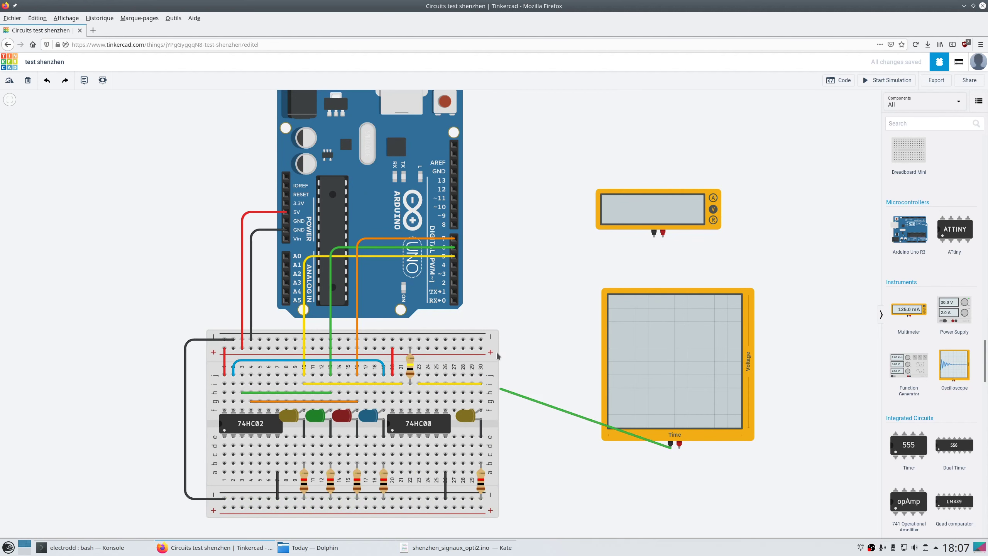
left_click(481, 339)
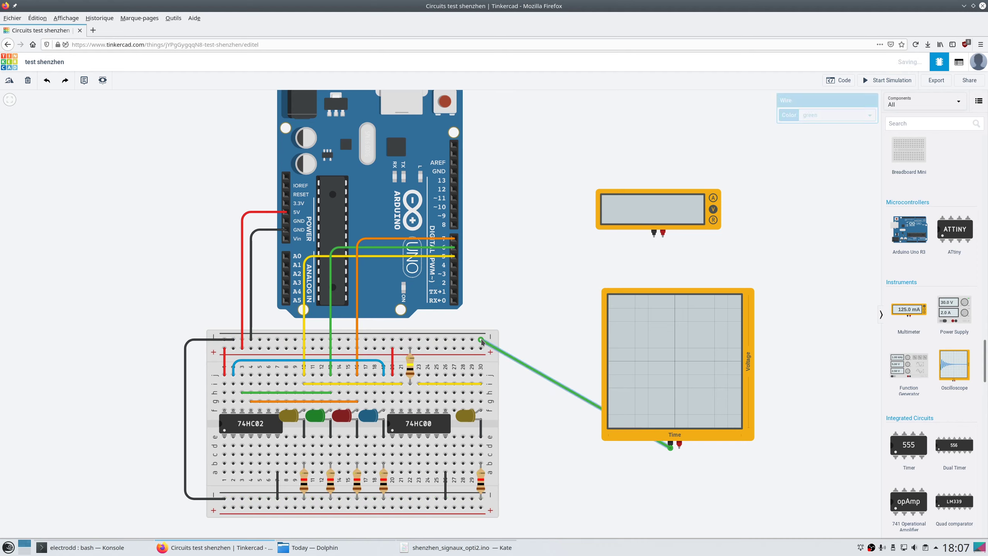
left_click(817, 116)
left_click(819, 132)
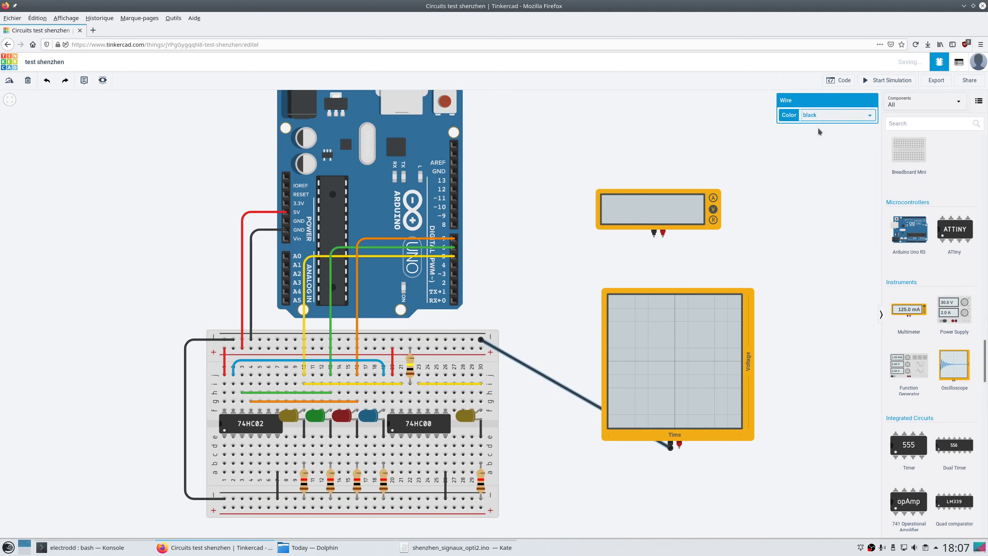
Step: Bend the black oscilloscope wire into right-angled segments that run past the side of the breadboard
left_click(564, 388)
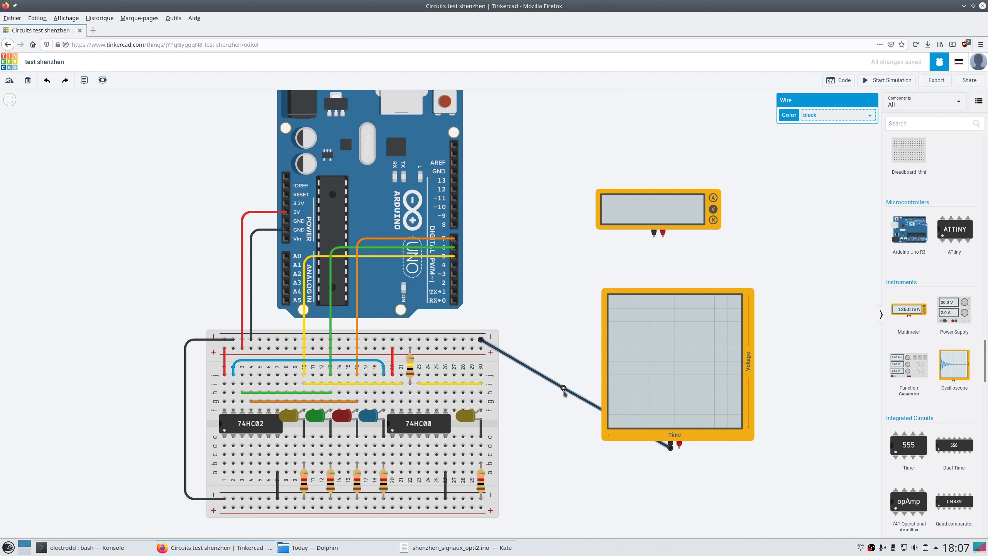
left_click_drag(564, 389, 529, 447)
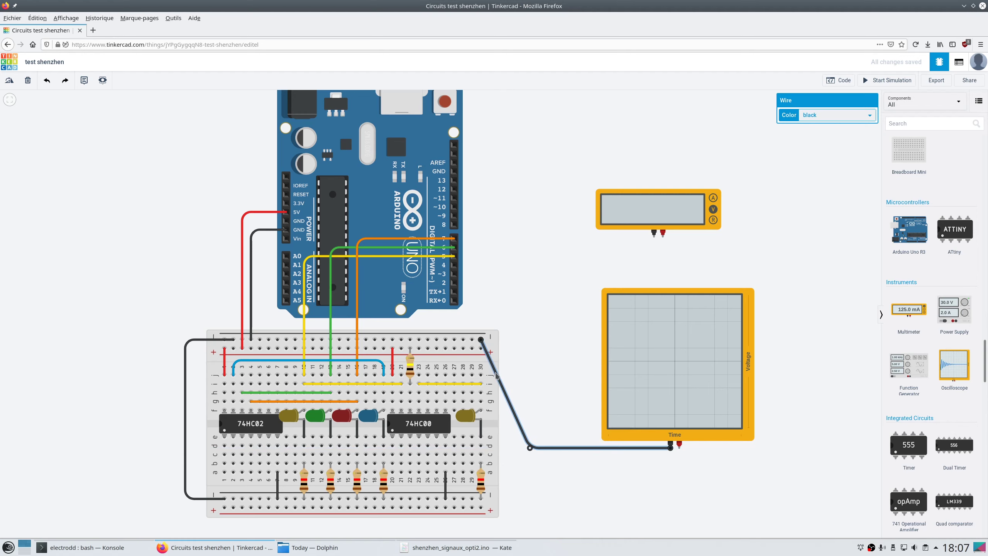
left_click_drag(496, 375, 530, 341)
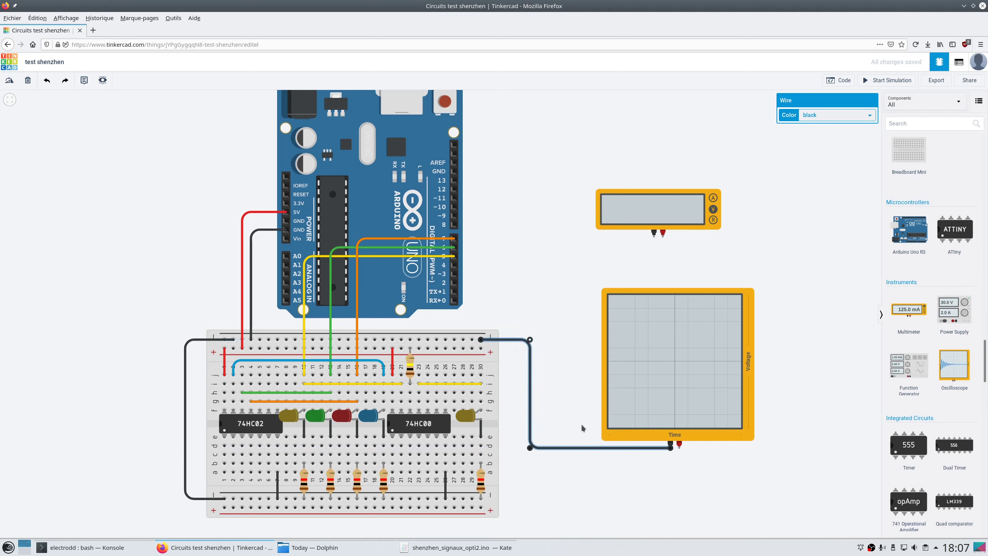
left_click(582, 406)
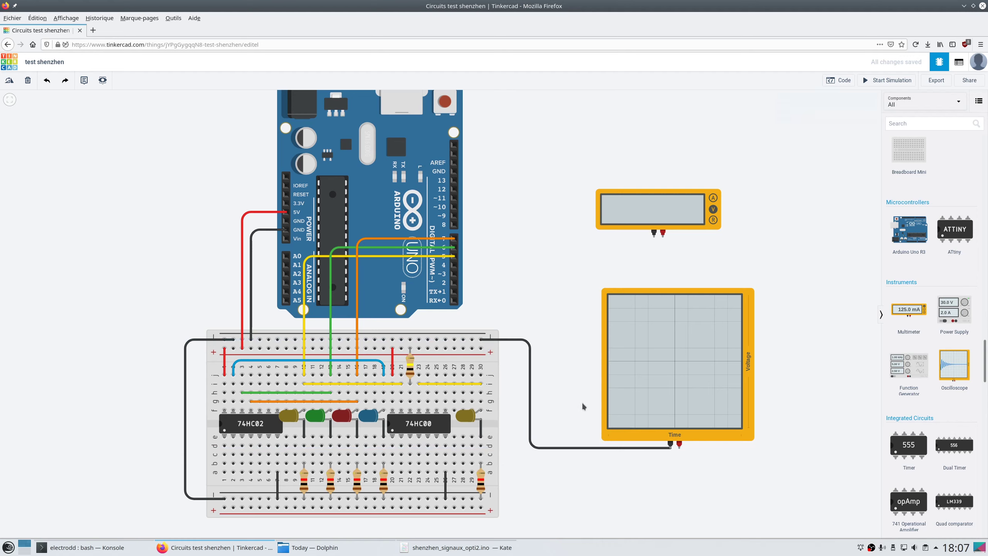
Step: Wire the oscilloscope's positive terminal to breadboard hole g10, in the column of the yellow Arduino signal wire
left_click(681, 450)
left_click(680, 498)
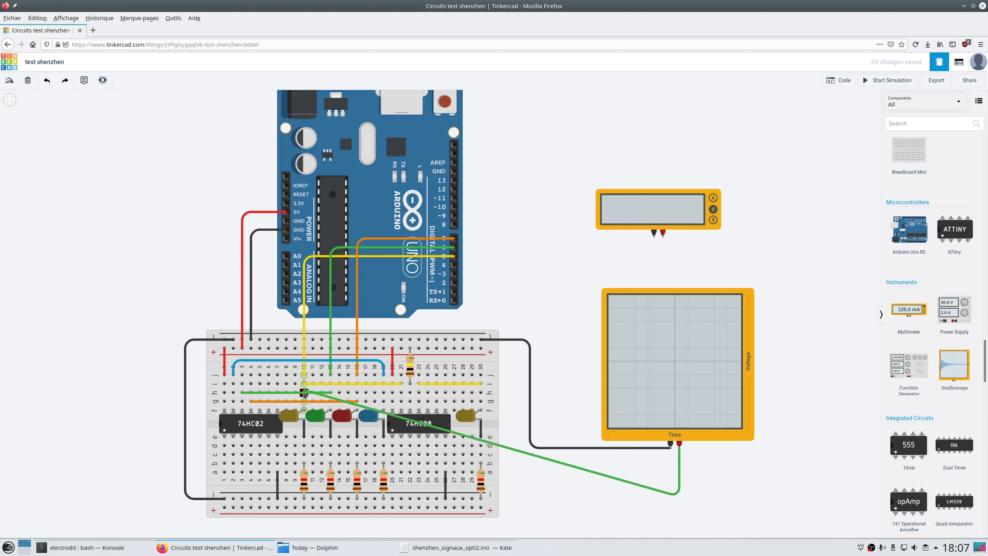
left_click(303, 402)
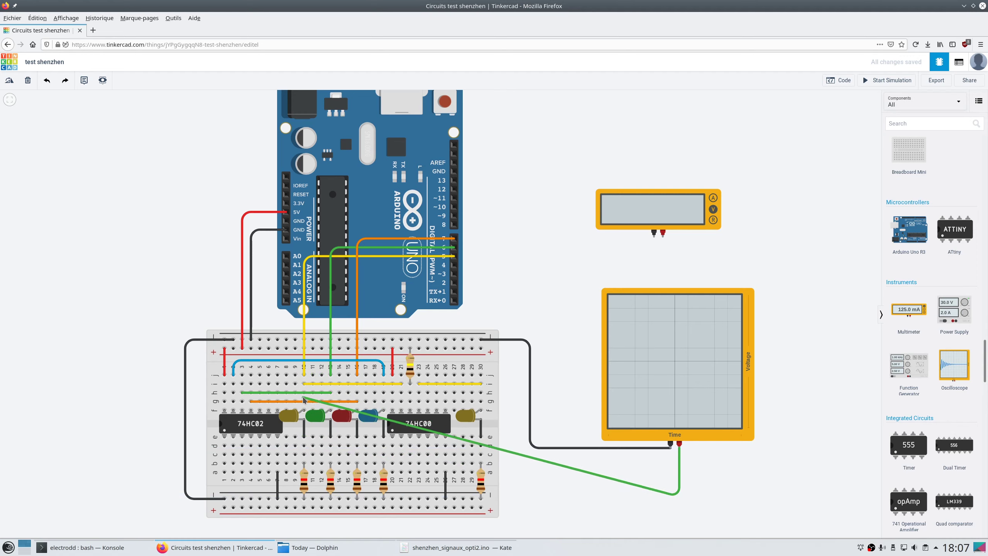
left_click(303, 401)
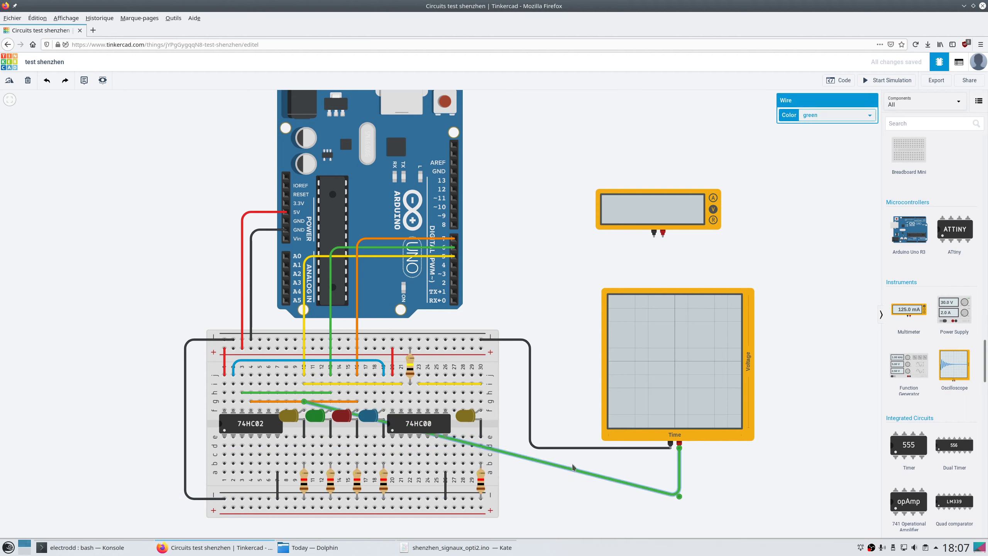
Step: Route the oscilloscope's positive wire below the breadboard with right-angled bends and color it red
left_click_drag(558, 468, 534, 497)
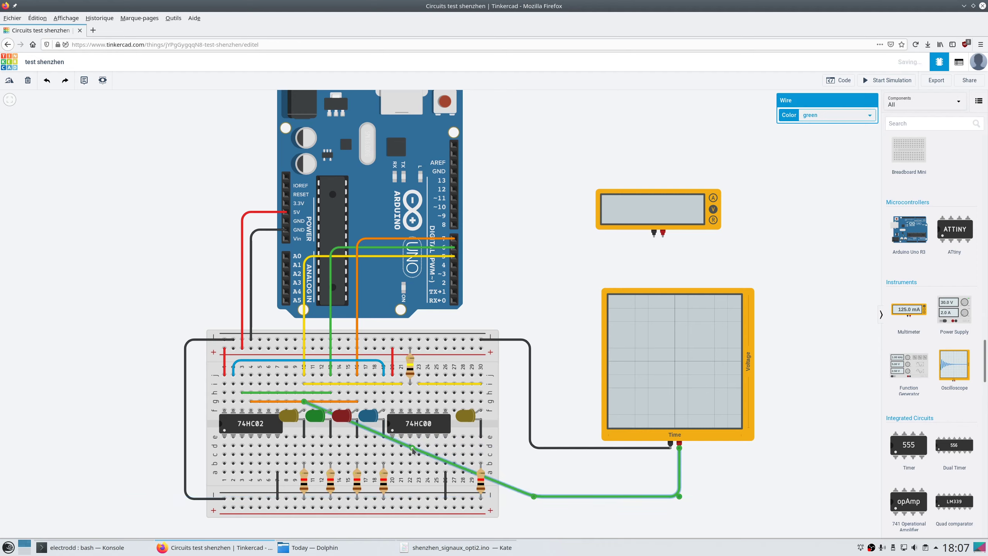
left_click_drag(413, 450, 304, 528)
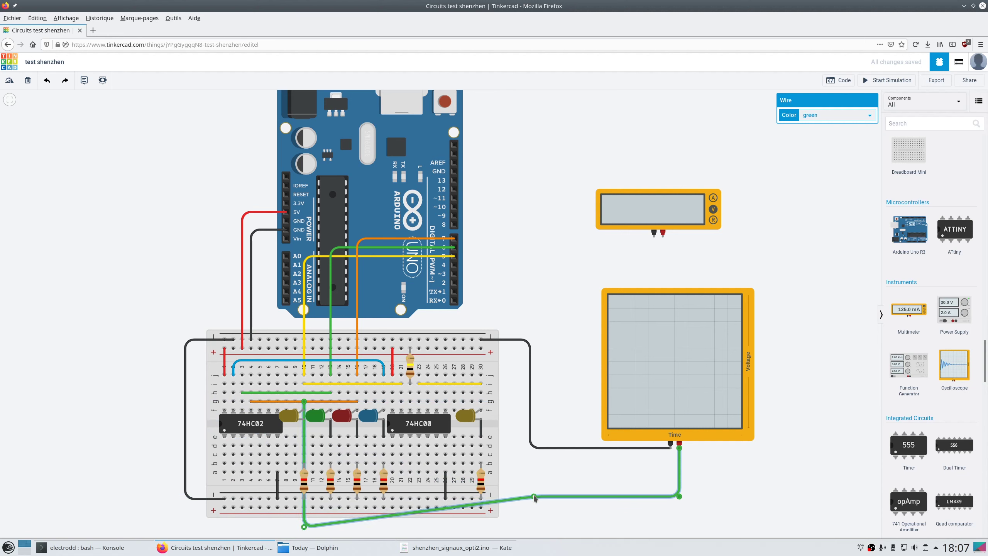
left_click_drag(534, 498, 534, 528)
left_click_drag(679, 496, 680, 530)
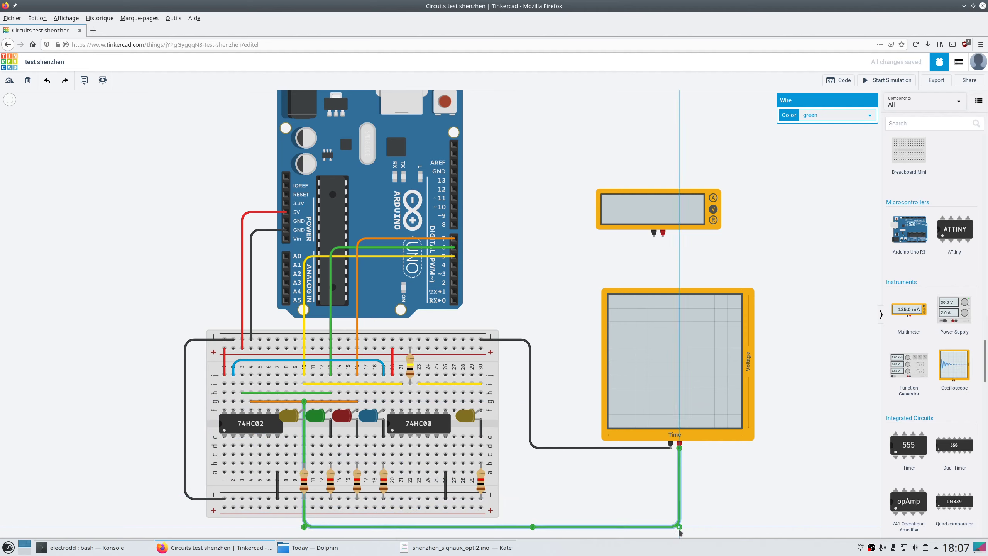
left_click(828, 116)
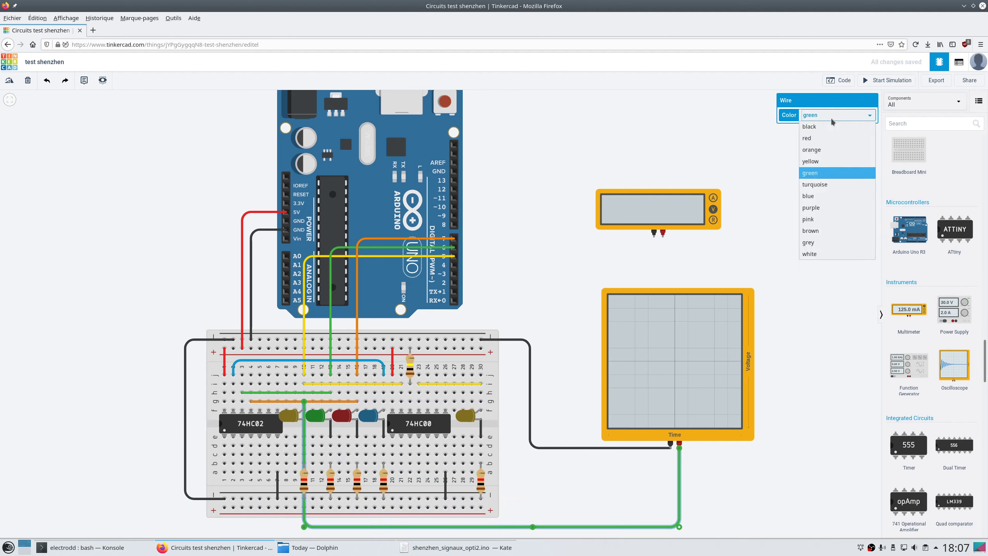
left_click(830, 140)
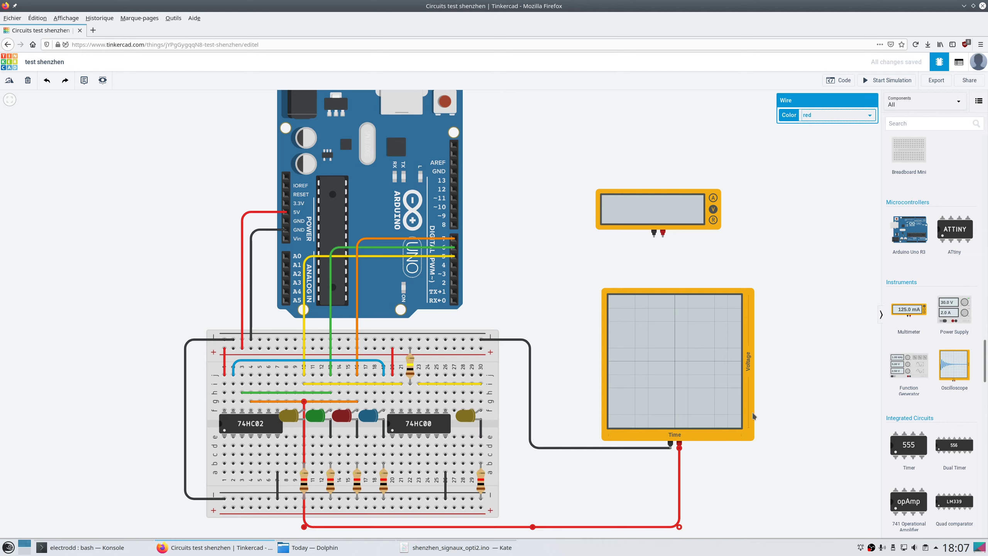
left_click(570, 487)
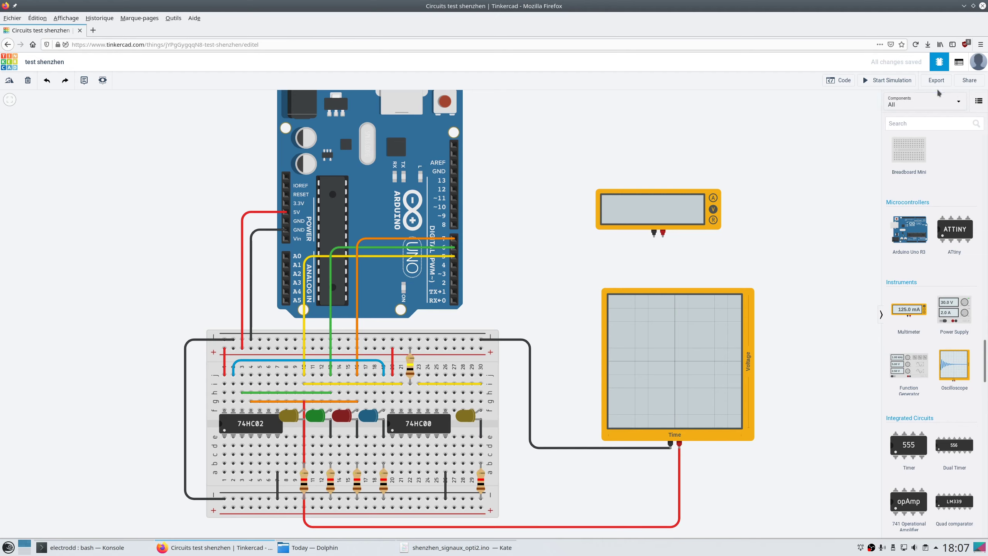
Step: Run the simulation, set the oscilloscope's time per division to 500 ms to view the signal, and stop the simulation
left_click(888, 82)
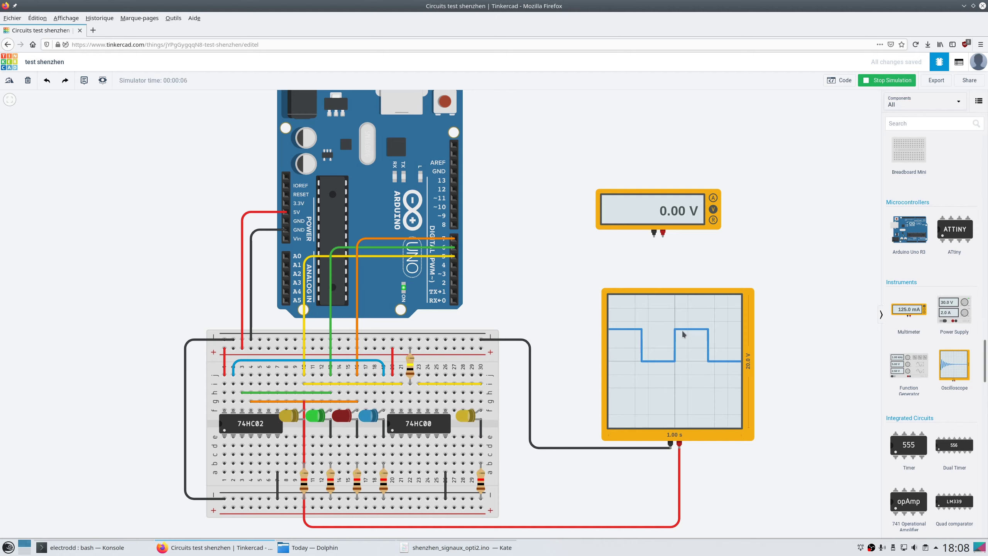
left_click(676, 436)
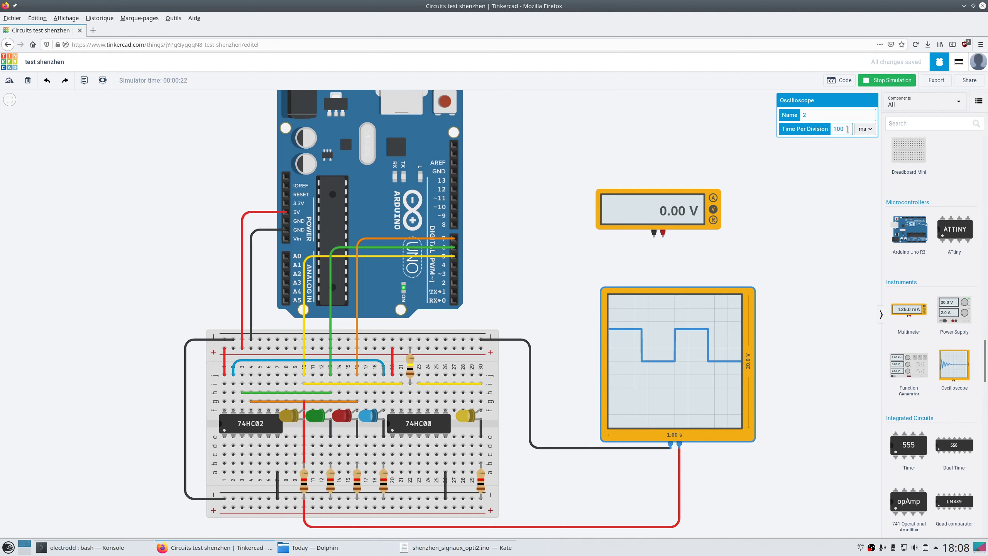
key("Left")
key("BackSpace")
type("5")
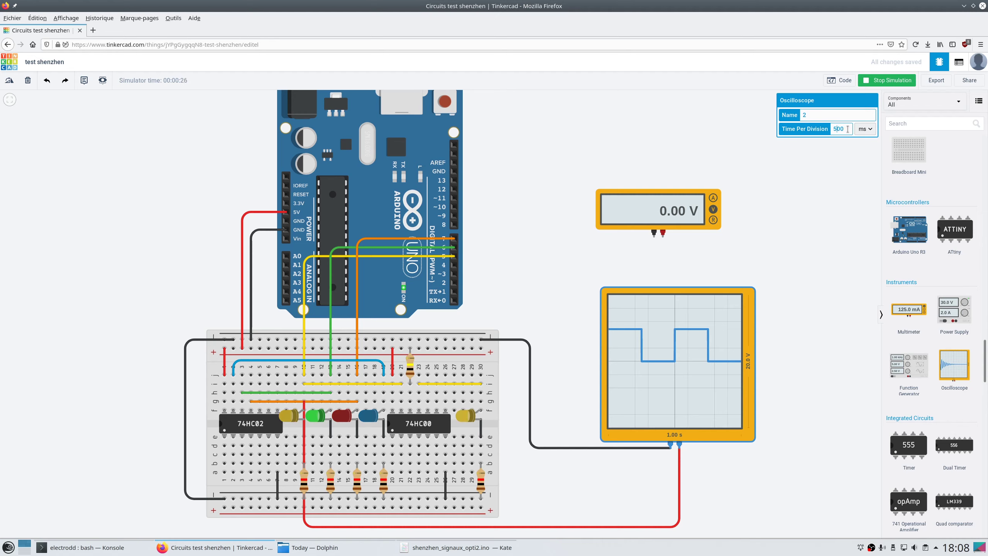
left_click(746, 429)
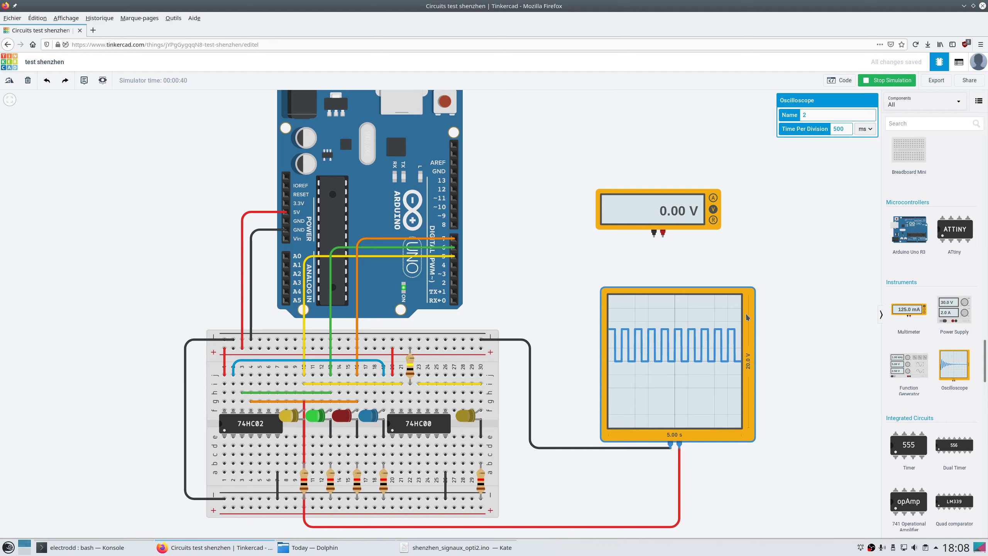
left_click(892, 81)
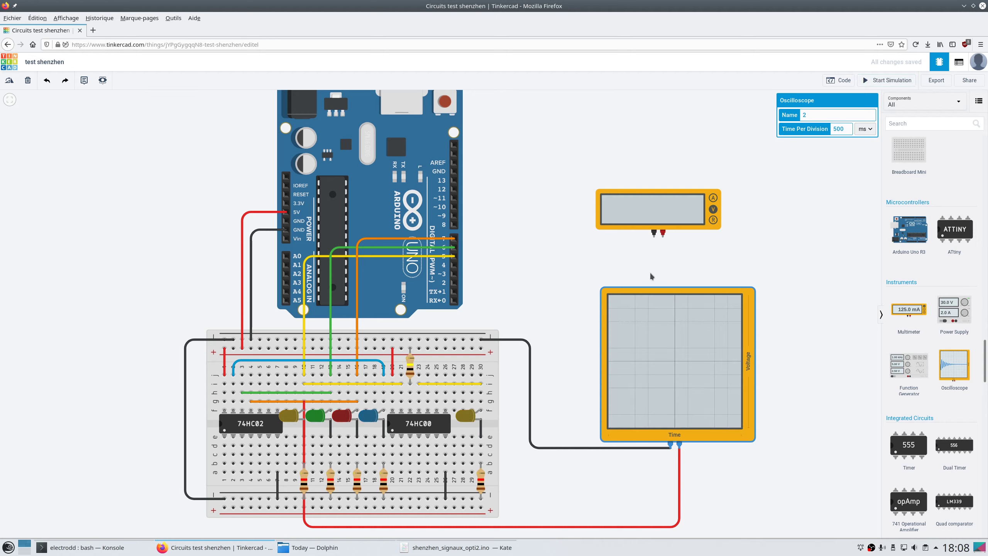
Step: Connect the multimeter's negative terminal to breadboard hole d19 and color the wire black
left_click(655, 236)
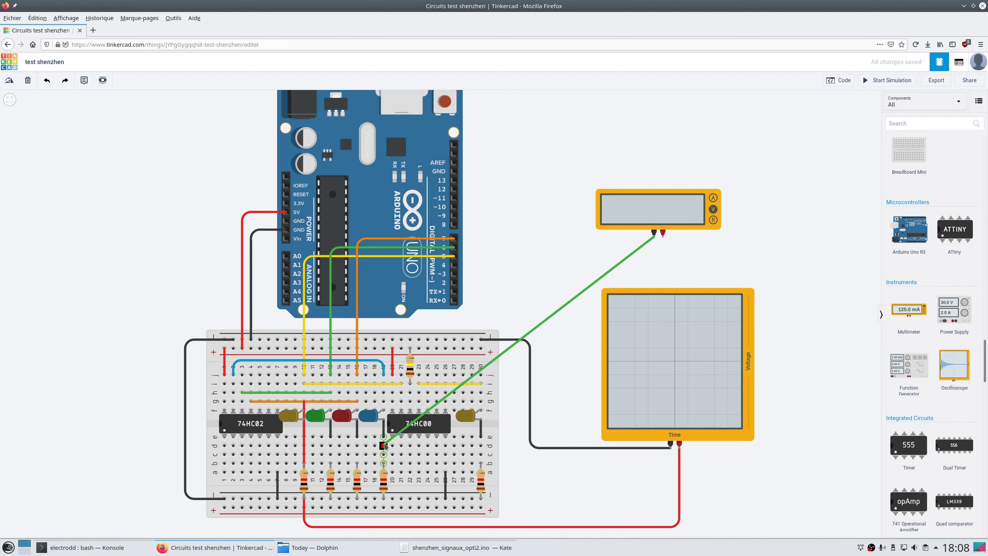
left_click(383, 445)
left_click(827, 116)
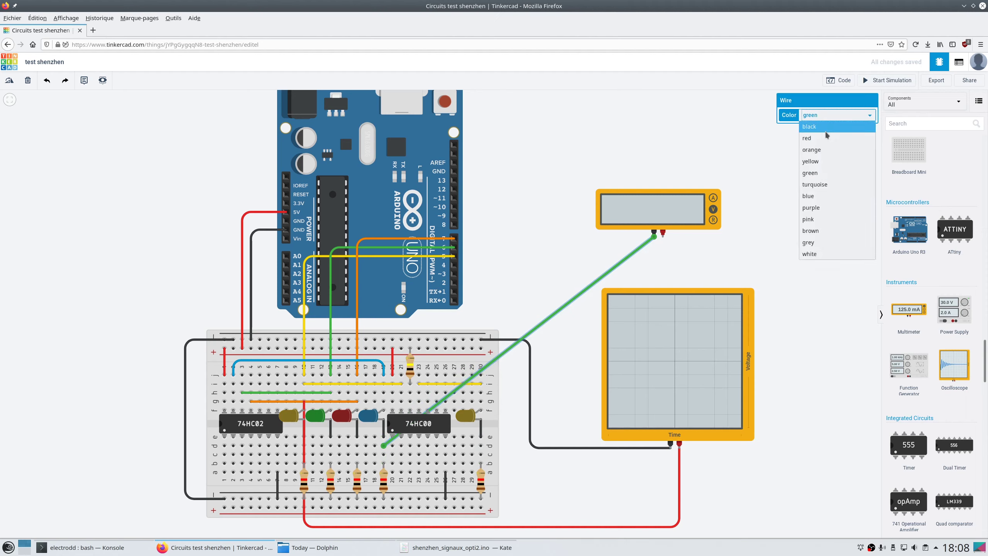
left_click(826, 128)
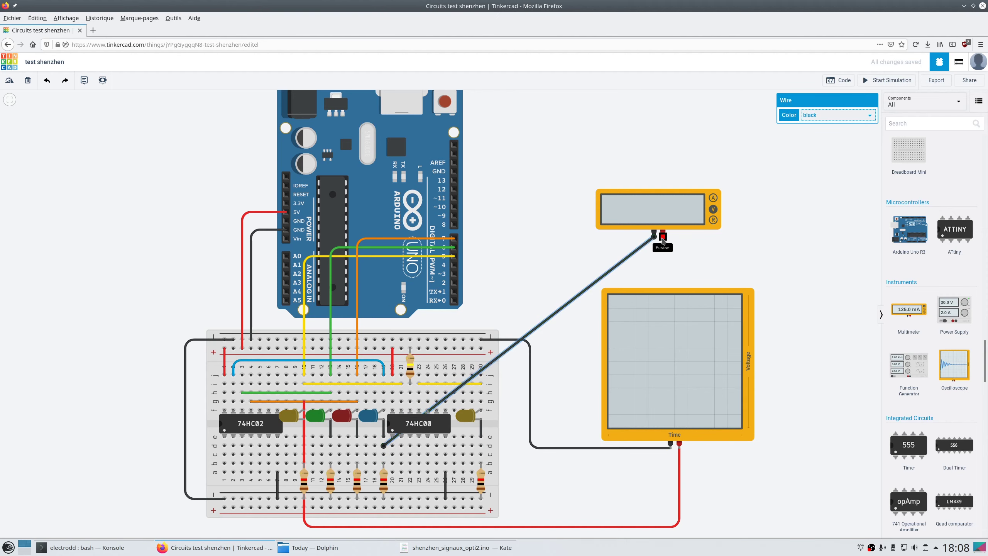
Step: Connect the multimeter's positive terminal to breadboard hole g19 with a red wire, and run the simulation briefly to check its voltage reading
left_click(663, 237)
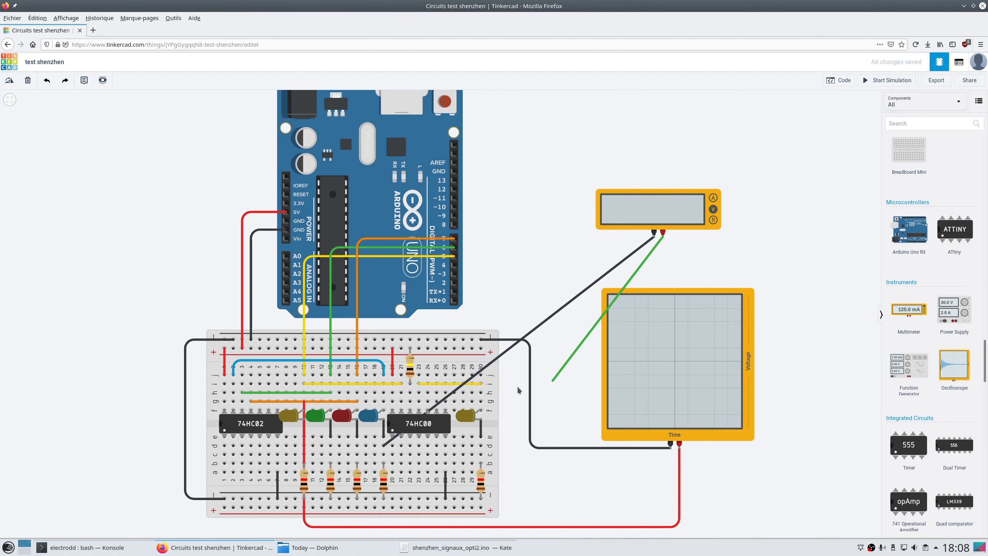
left_click(384, 401)
left_click(852, 114)
left_click(843, 137)
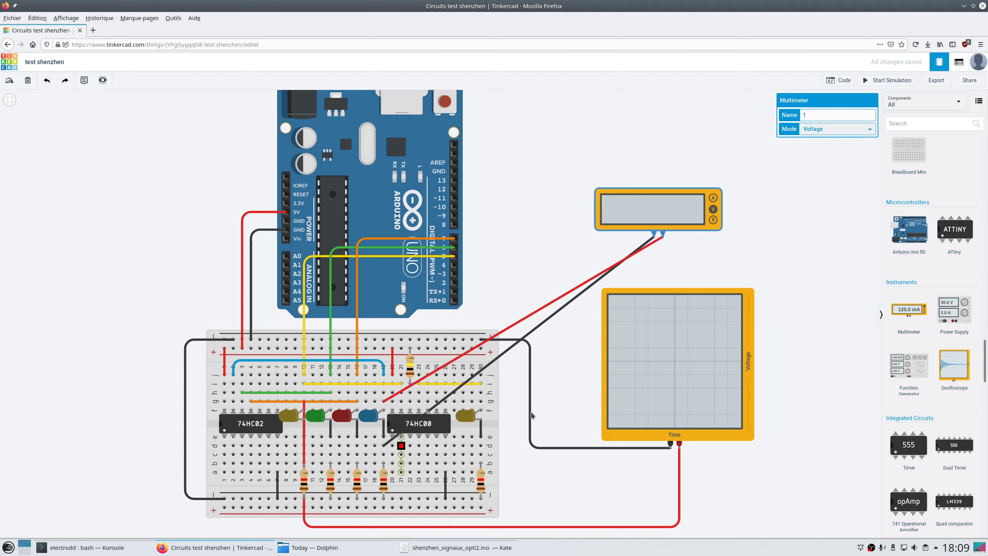
left_click(888, 81)
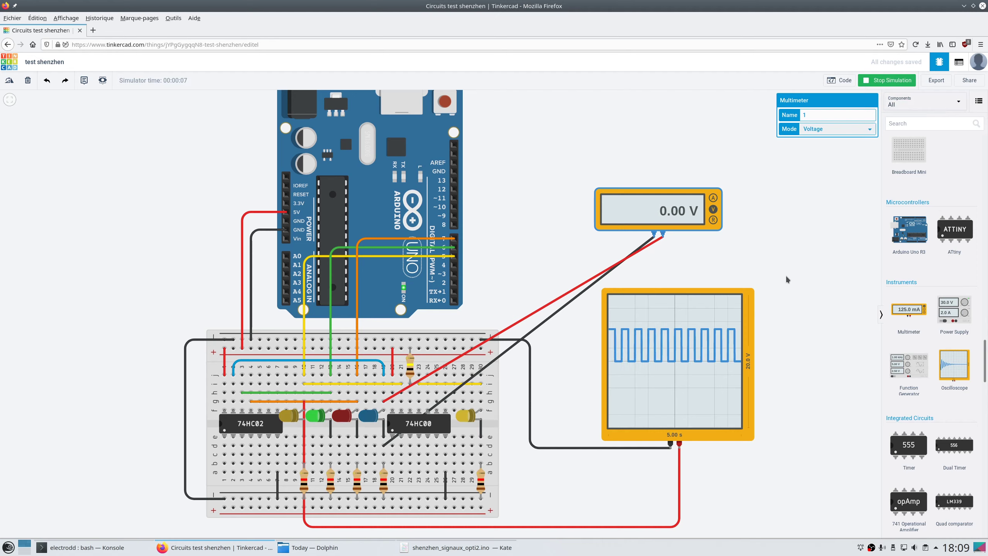
left_click(886, 81)
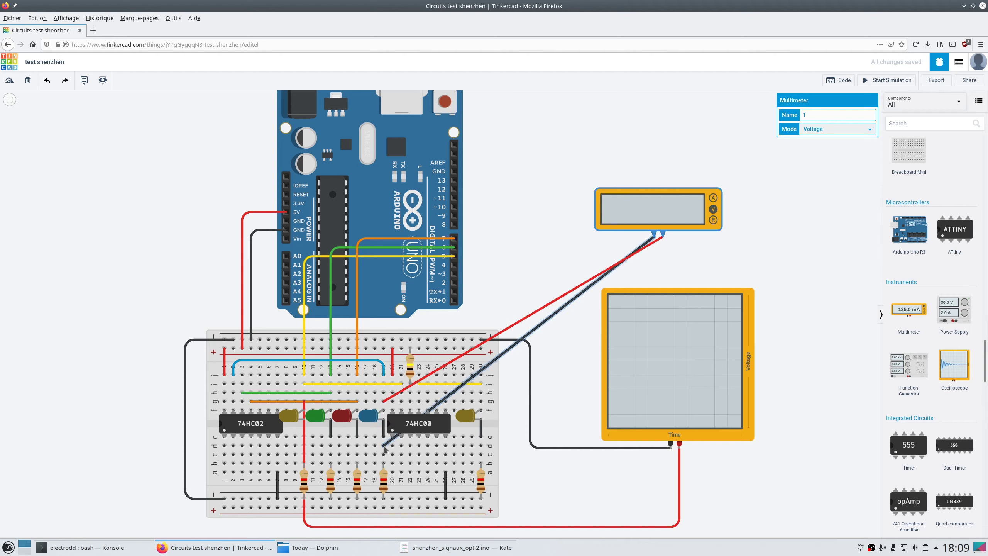
Step: Move the multimeter's black wire to the lower negative rail and its red wire to the lower positive rail, and simulate briefly to measure the voltage
left_click_drag(384, 448, 393, 499)
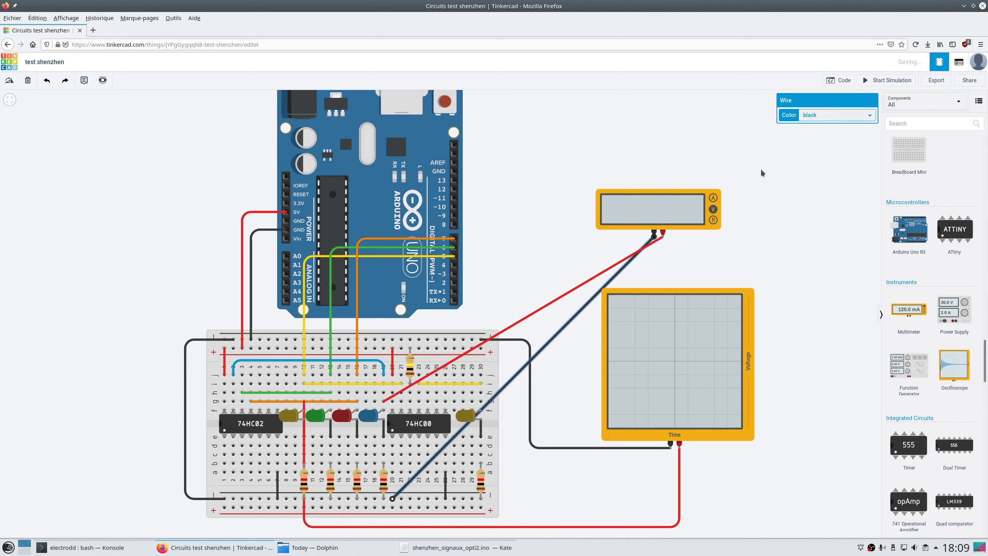
left_click(384, 403)
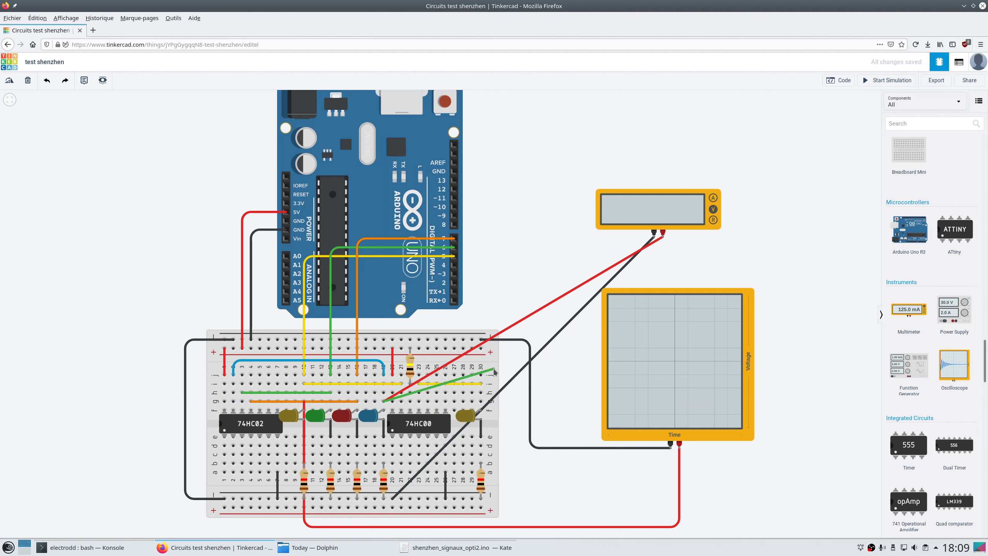
key("Escape")
left_click(400, 392)
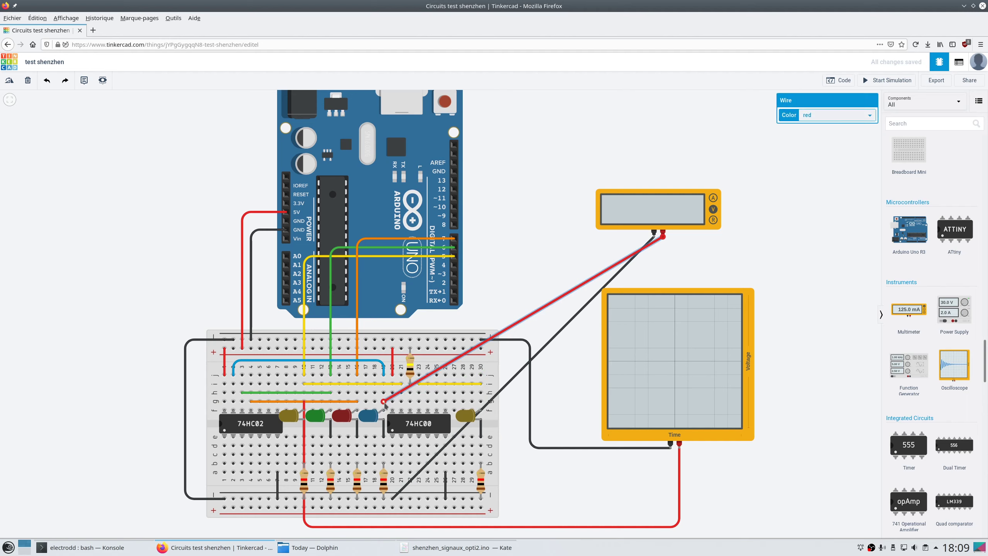
left_click_drag(385, 401, 392, 507)
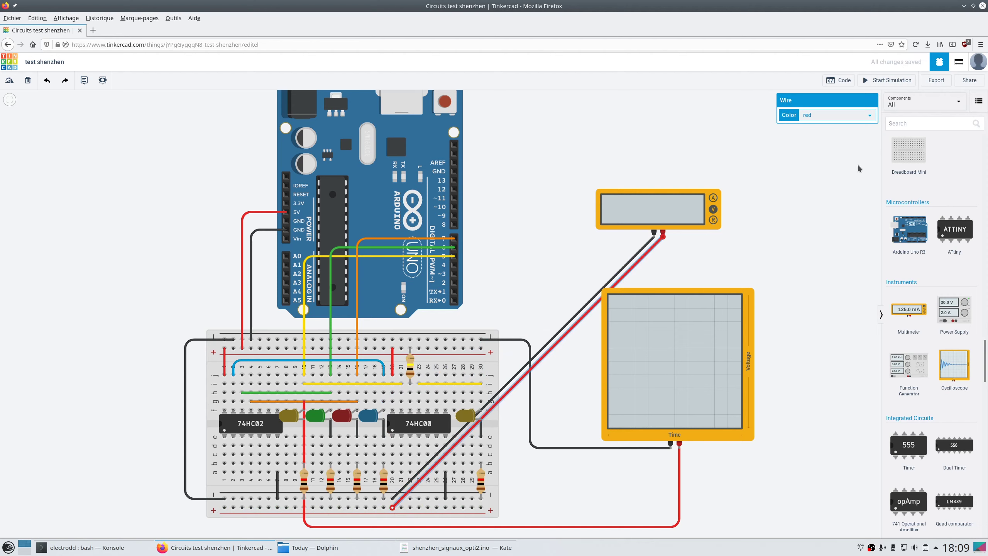
left_click(891, 81)
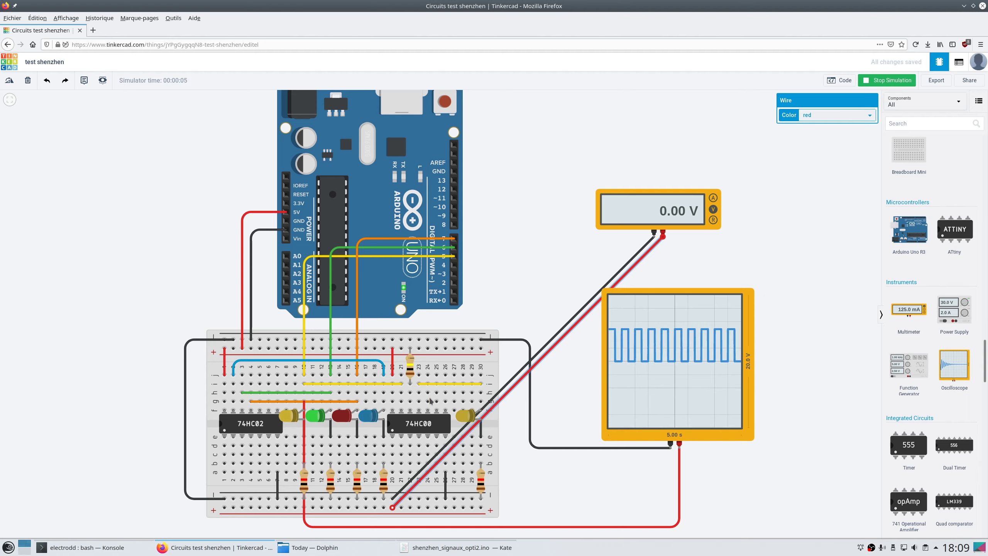
left_click(894, 81)
Step: Move the multimeter's red wire to the breadboard's upper positive rail near column 24 and run the simulation briefly to measure the supply voltage
left_click_drag(392, 508, 428, 349)
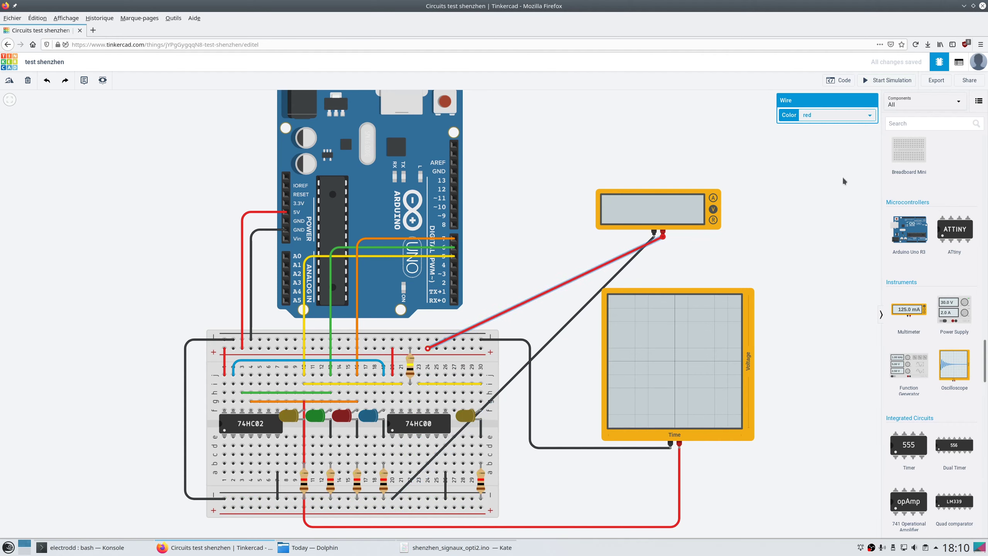
left_click(889, 81)
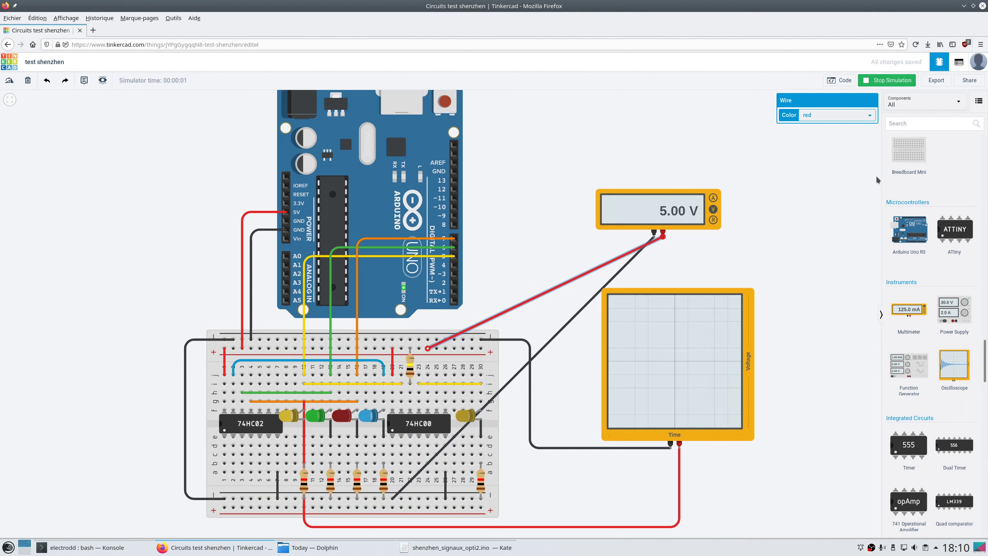
left_click(887, 81)
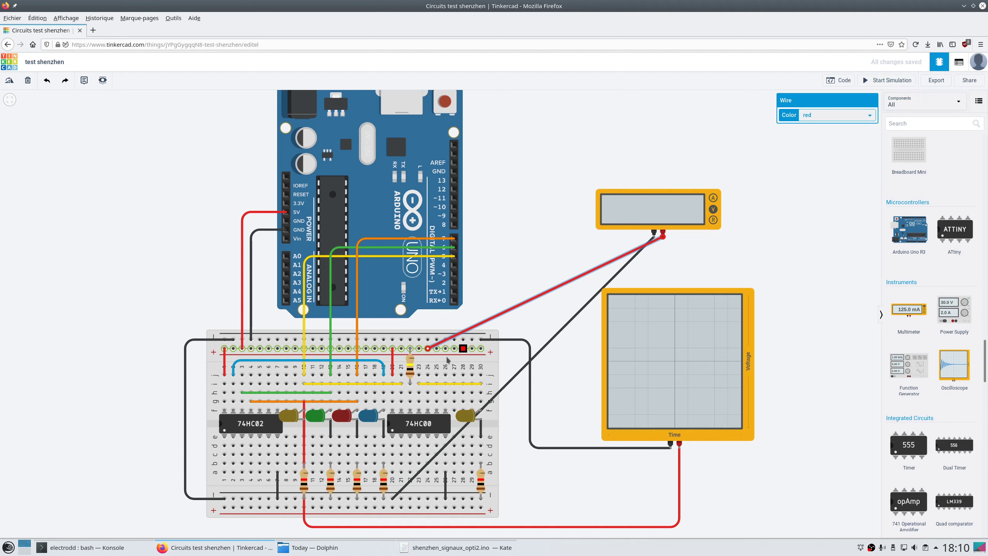
Step: Move the multimeter's red wire to breadboard hole c19 and run the simulation briefly to measure the voltage above the blue LED's resistor
left_click_drag(428, 349, 383, 454)
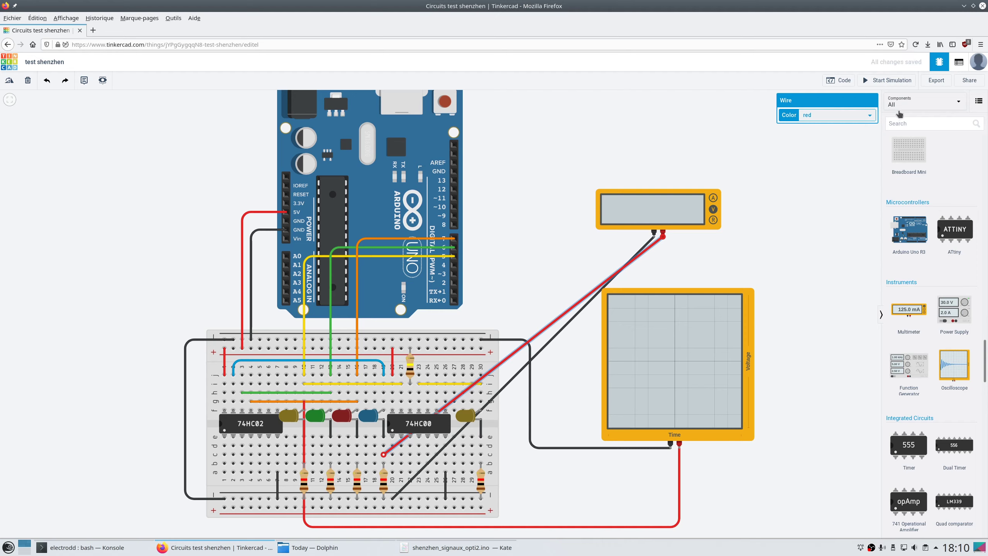
left_click(889, 81)
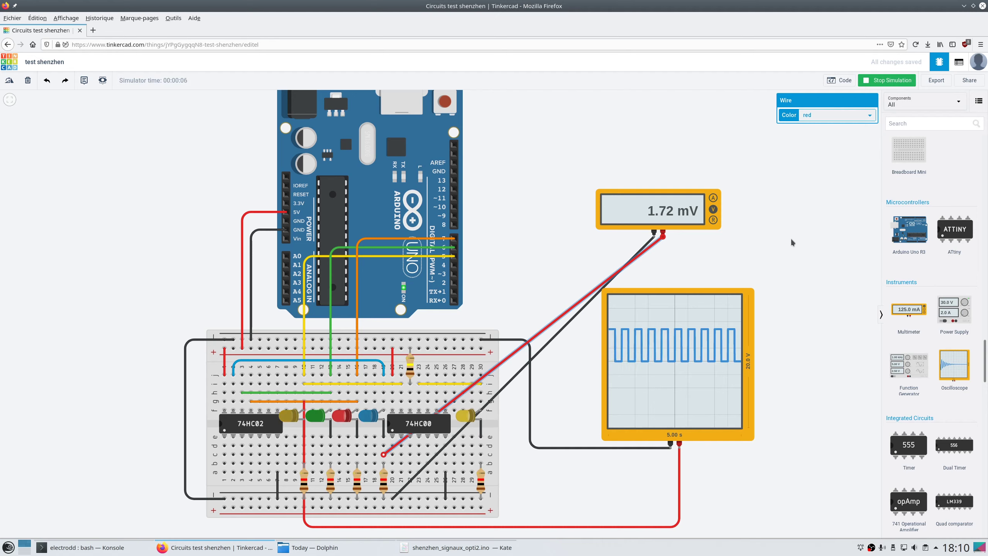
left_click(869, 80)
Step: Move the multimeter's red wire to breadboard hole c13 and run the simulation to measure the voltage above the green LED's resistor
left_click_drag(383, 454, 334, 456)
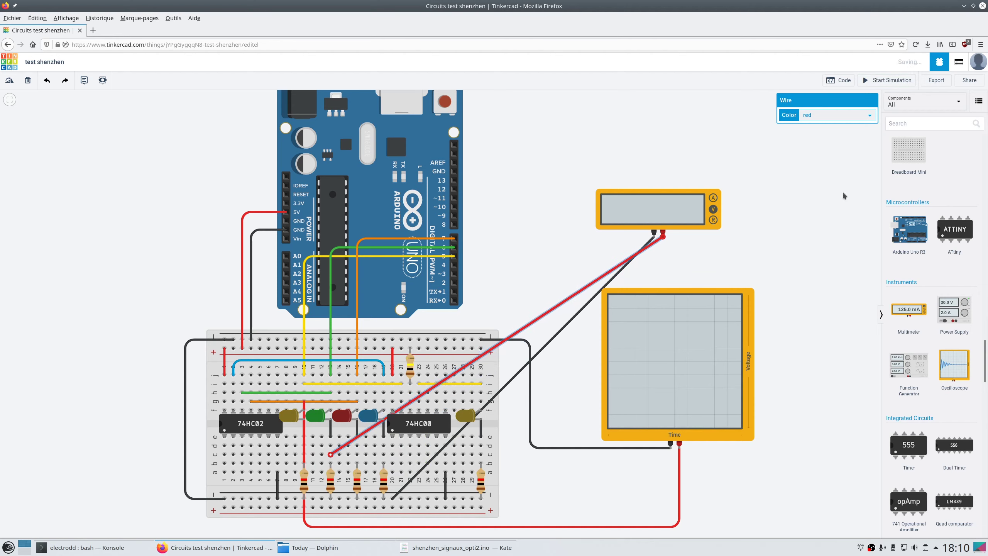
left_click(890, 80)
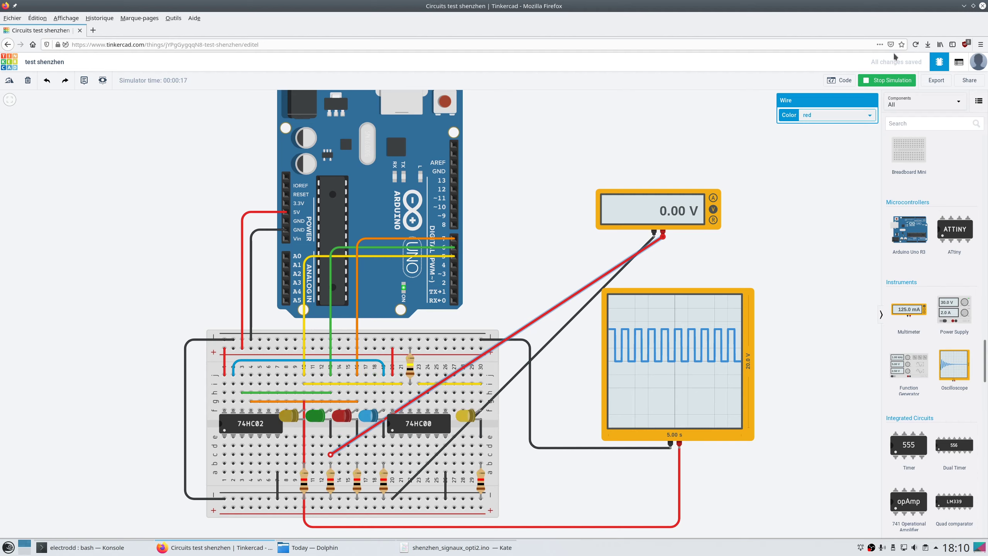
left_click(891, 81)
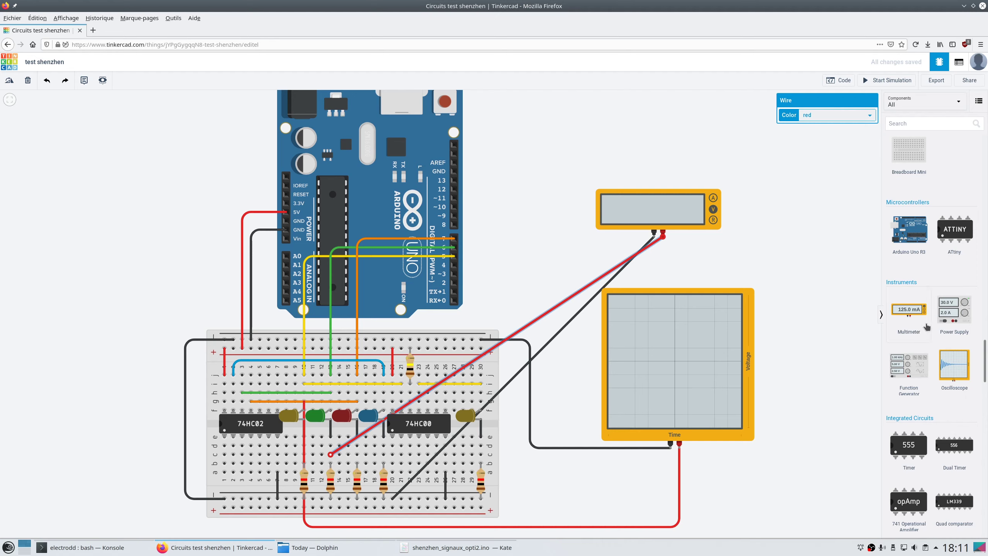
Step: Add two power supplies beside the multimeter and place a function generator on the far side of the Arduino
left_click_drag(952, 311, 803, 160)
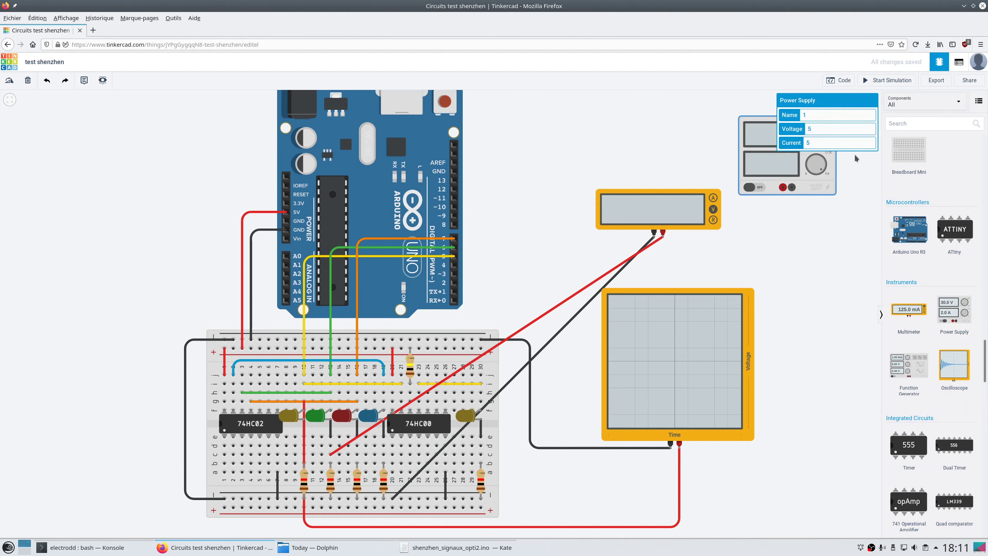
left_click_drag(953, 312, 811, 257)
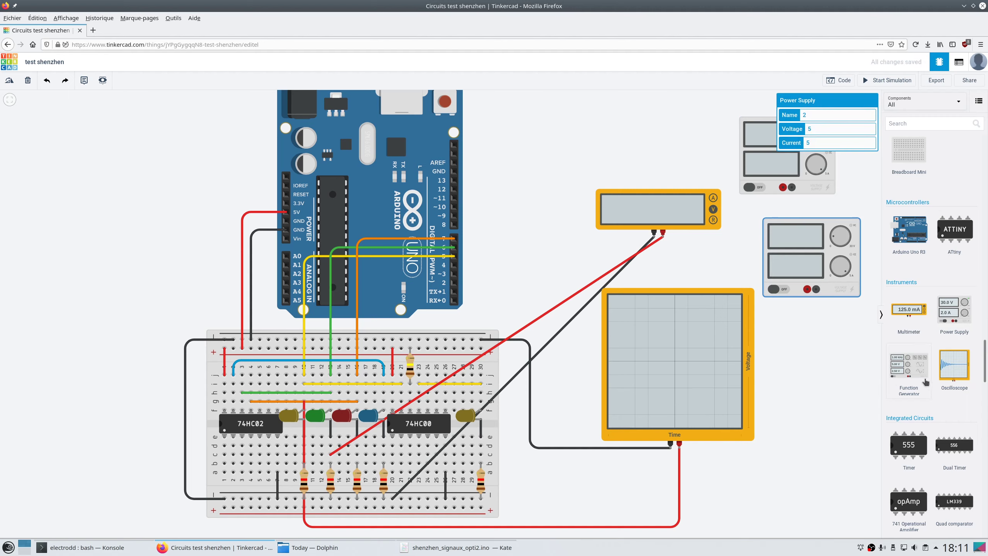
left_click_drag(912, 366, 123, 236)
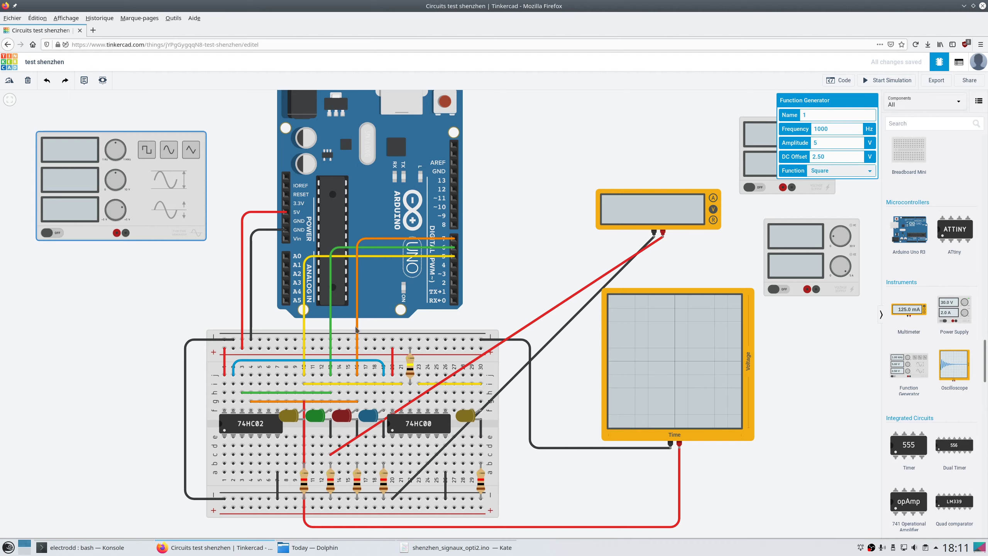
Step: Reconnect the oscilloscope's black and red wires from the breadboard to the function generator's negative and positive terminals
left_click_drag(482, 342, 126, 232)
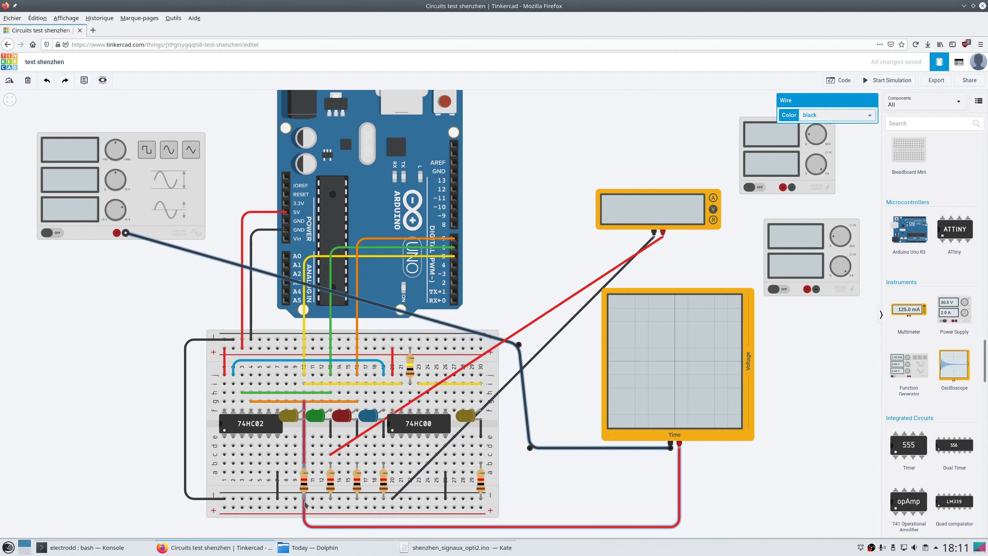
left_click_drag(306, 507, 117, 232)
key("ctrl+z")
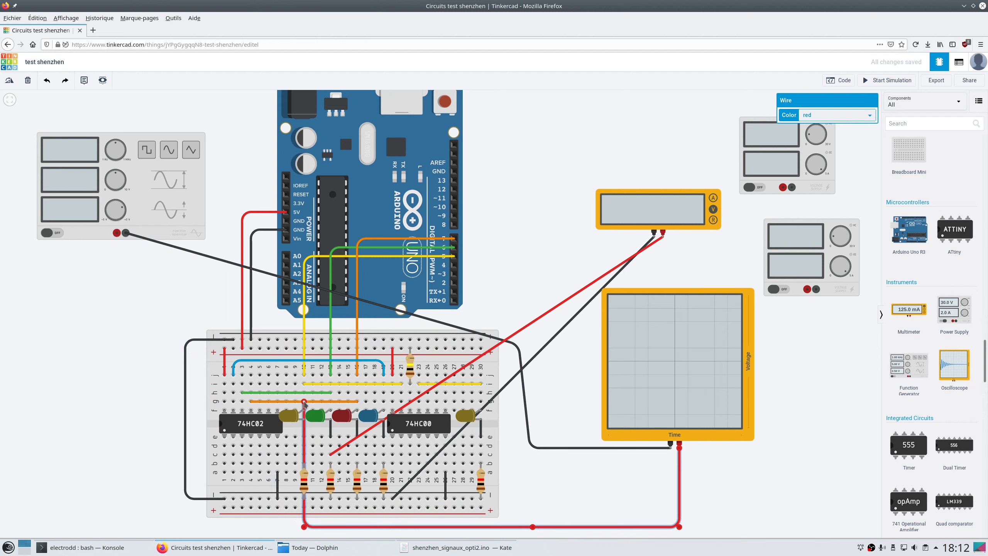
left_click_drag(304, 401, 117, 235)
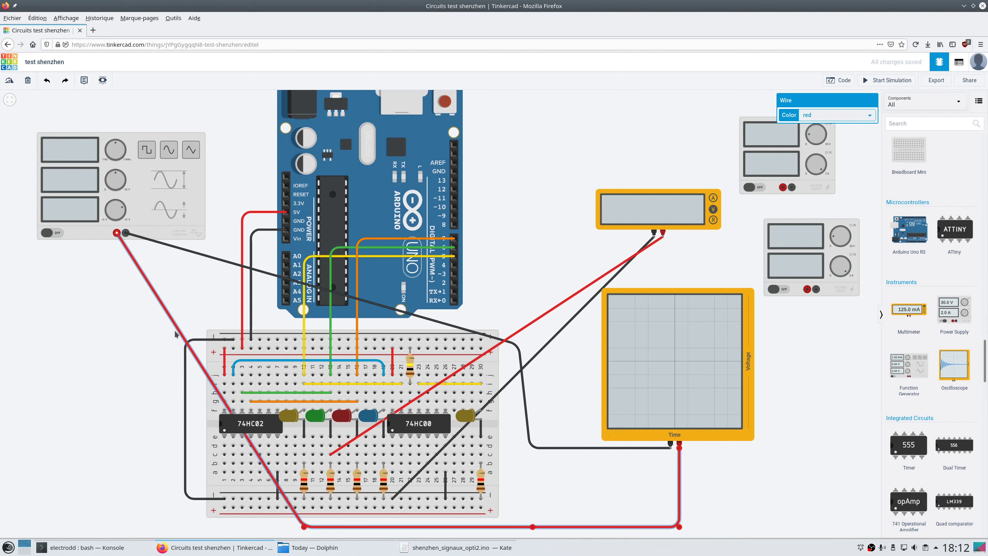
Step: Set the function generator's DC offset to 0 V and its function to Sine
left_click(150, 235)
left_click(130, 253)
left_click(98, 225)
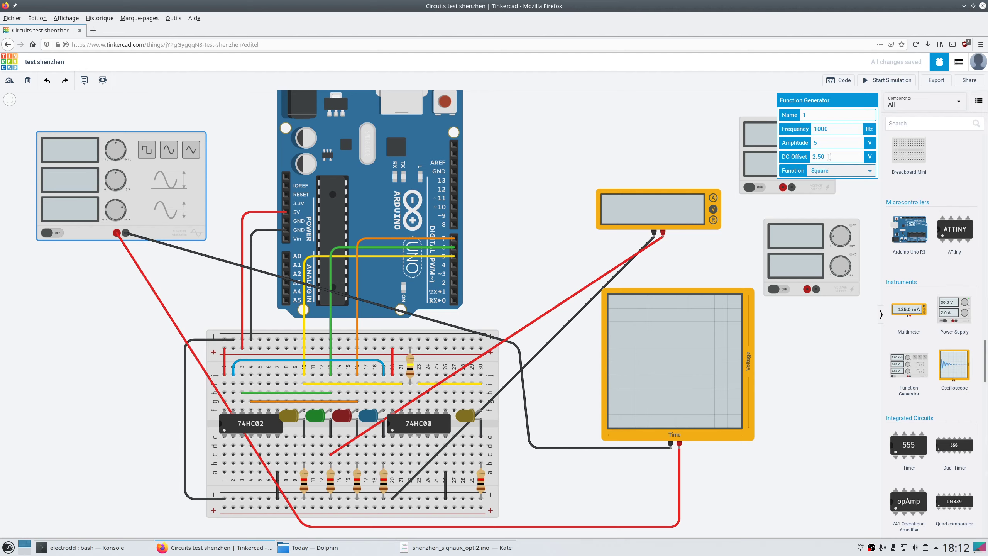
left_click_drag(829, 156, 808, 155)
type("0")
left_click(839, 170)
left_click(835, 192)
Step: Set the oscilloscope's time per division to 100 ms during a simulation, and restart the simulation briefly to view the sine signal
left_click(892, 82)
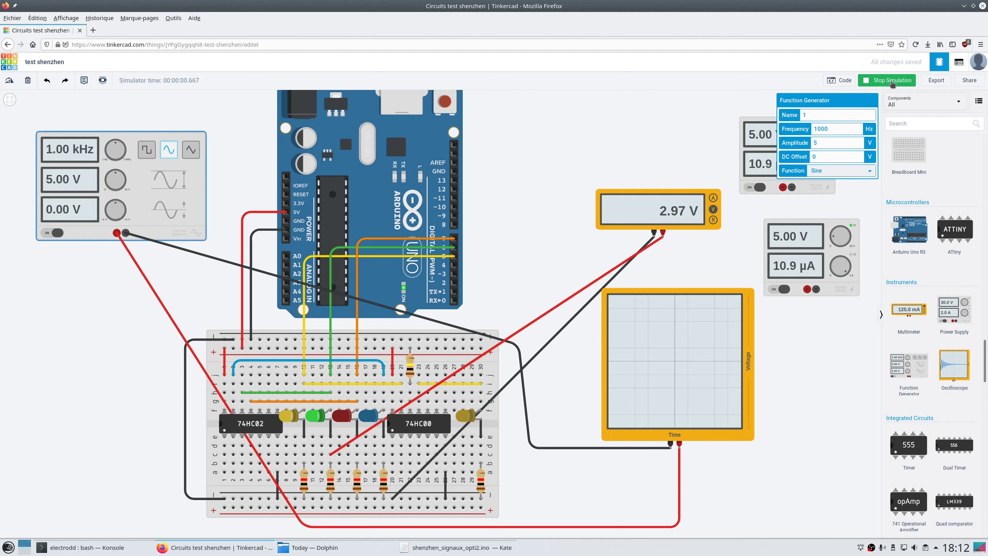
left_click(703, 433)
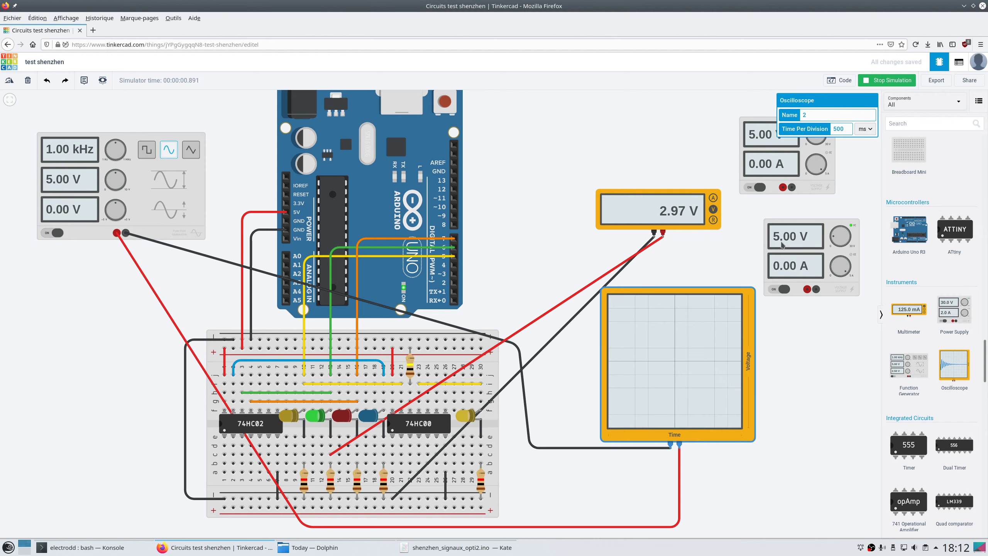
left_click_drag(844, 129, 830, 132)
type("1")
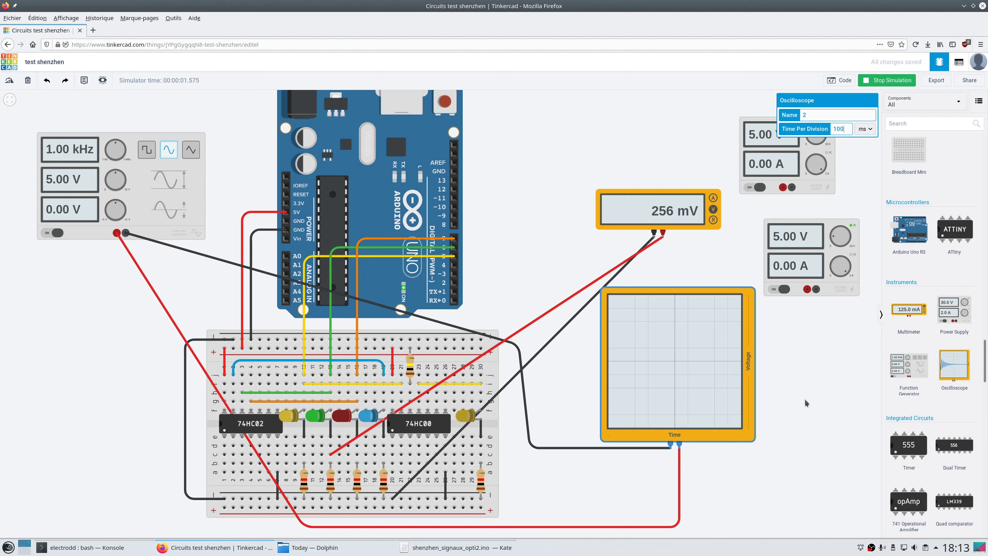
left_click(894, 81)
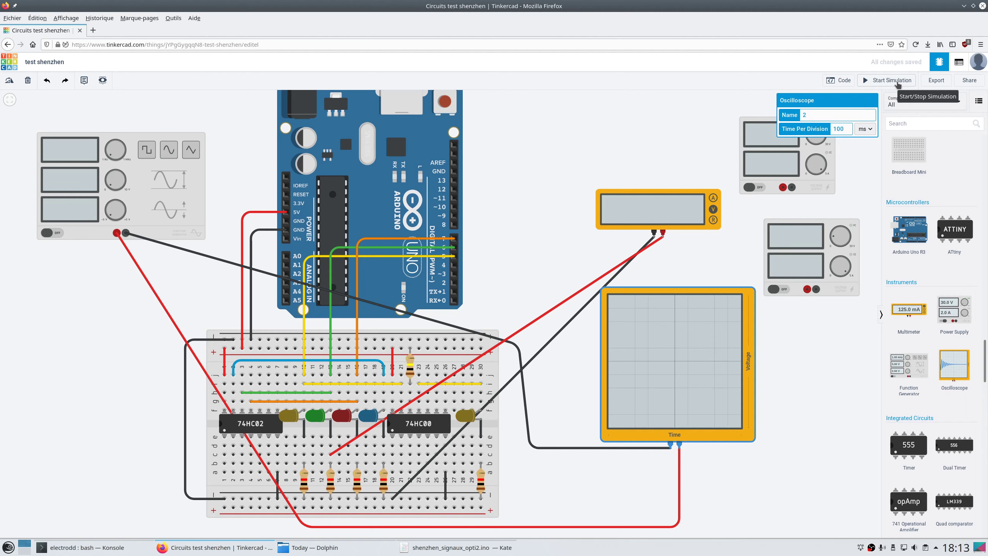
left_click(891, 80)
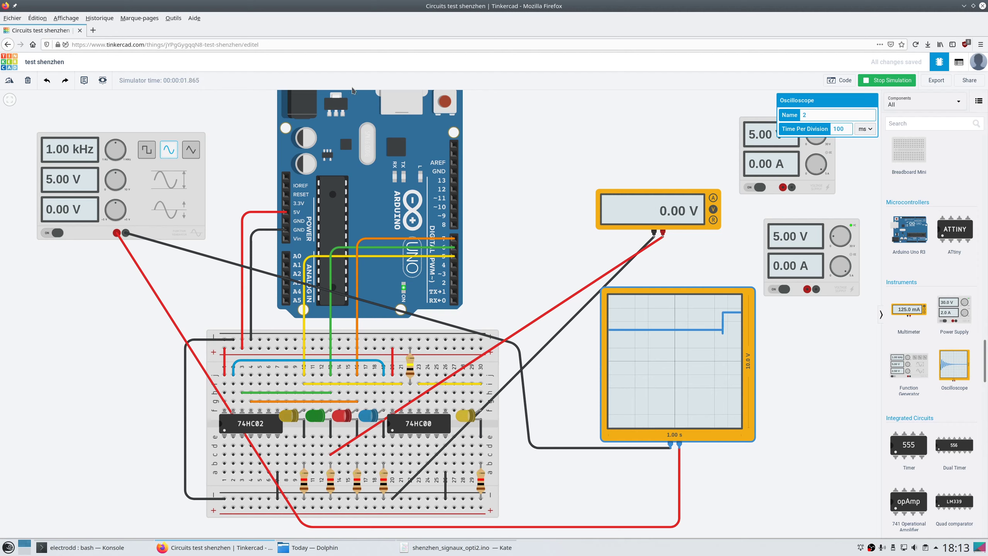
left_click(887, 80)
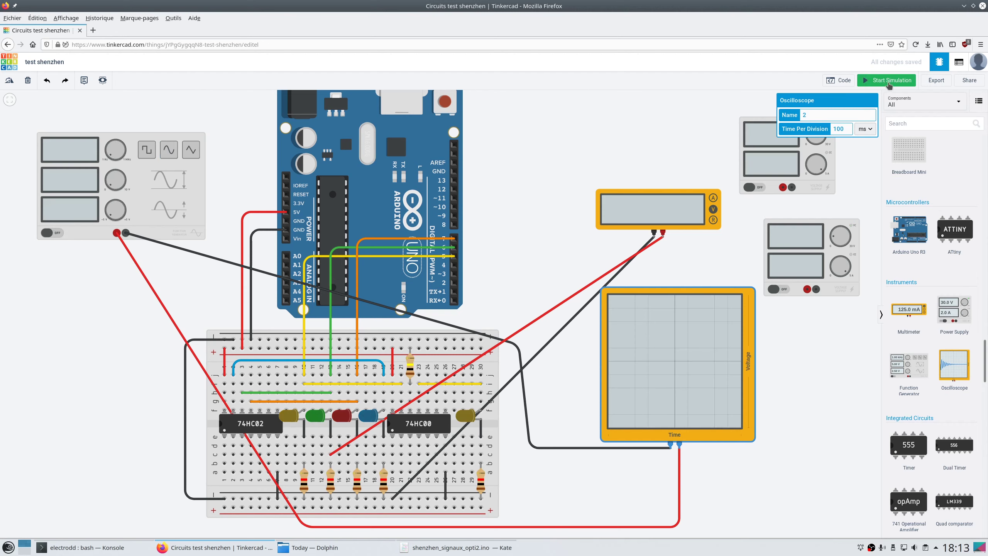
Step: Delete both power supplies from the workspace
left_click(812, 176)
key("Delete")
left_click(821, 240)
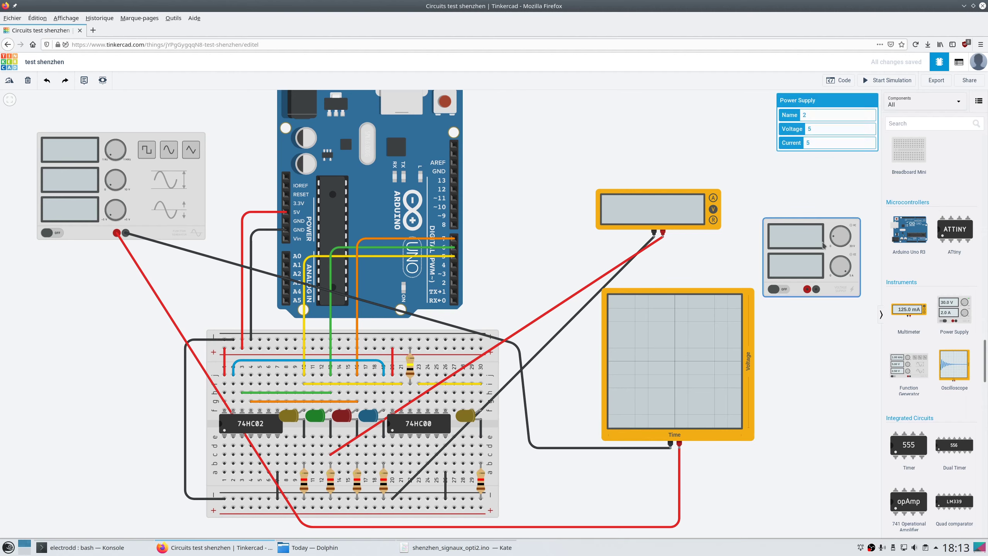
key("Delete")
Step: Delete the multimeter together with its red and black wires
left_click(681, 205)
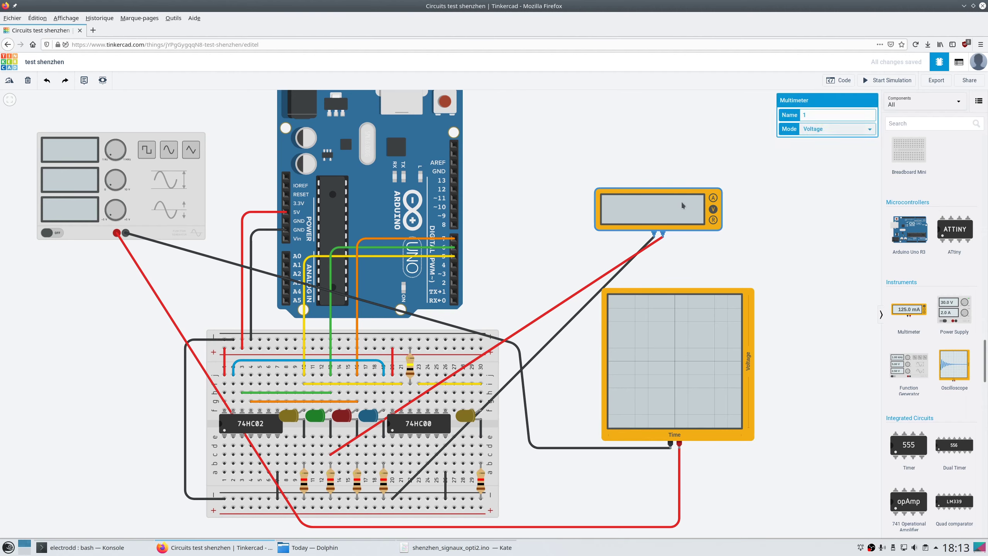
key("Delete")
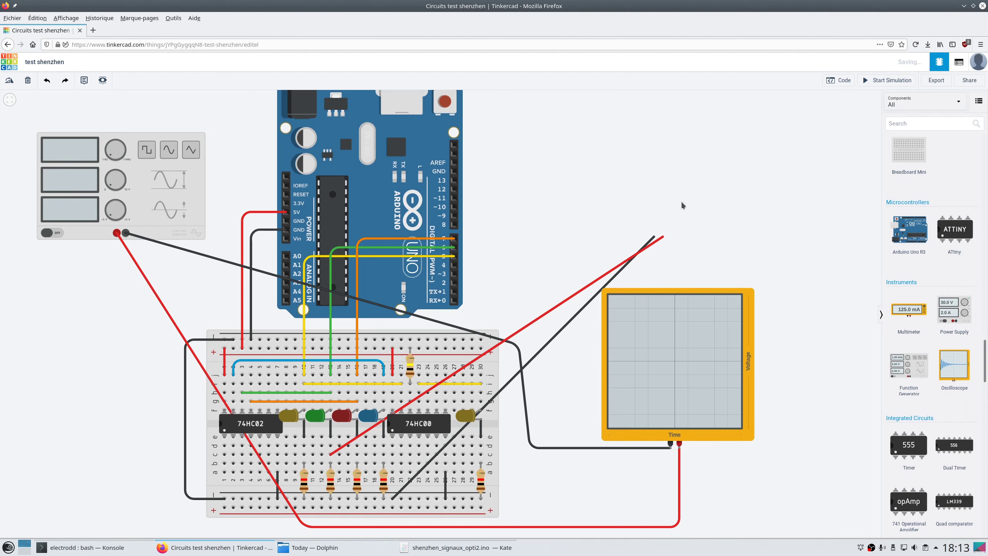
left_click(641, 252)
key("Delete")
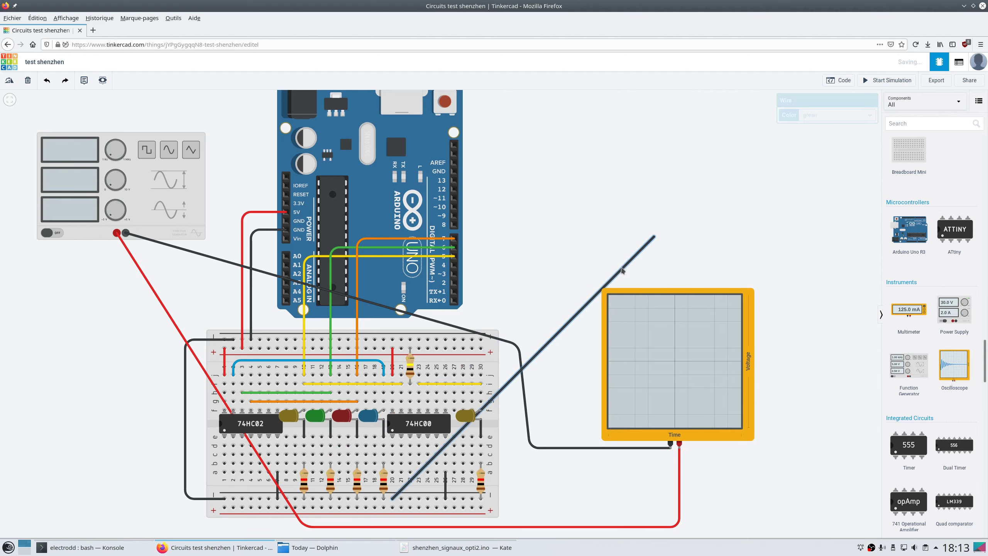
left_click(622, 269)
key("Delete")
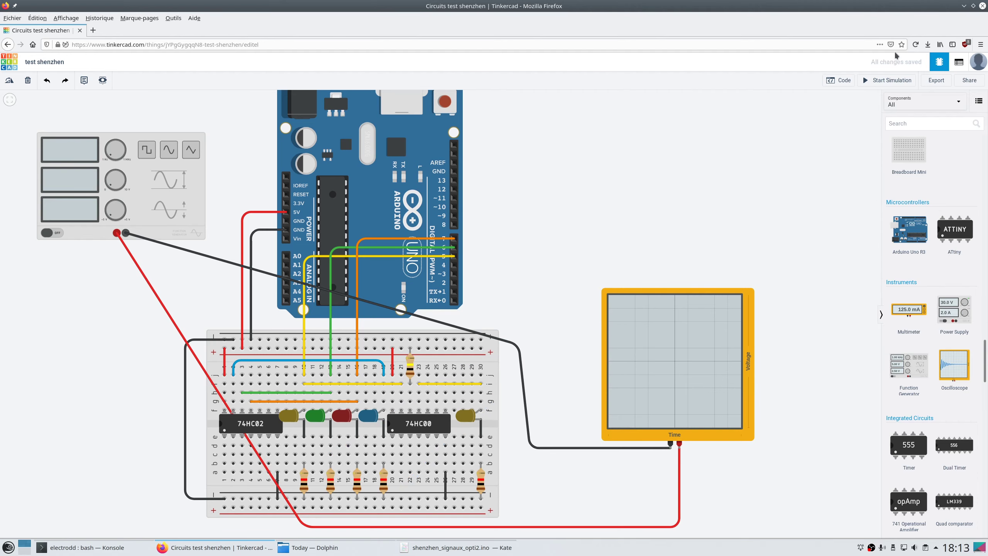
Step: Run the simulation briefly to view the function generator's signal on the oscilloscope, and select the oscilloscope
left_click(899, 81)
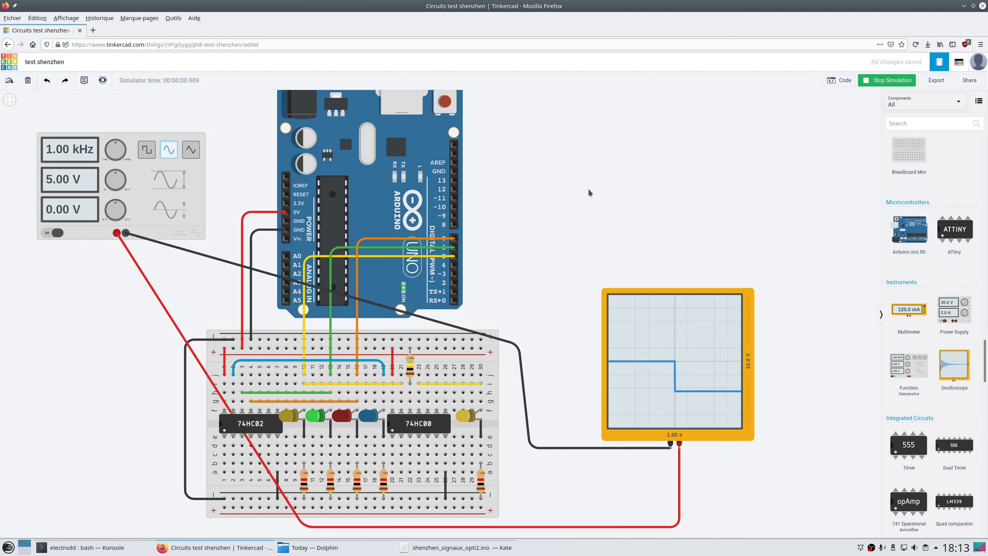
left_click(711, 352)
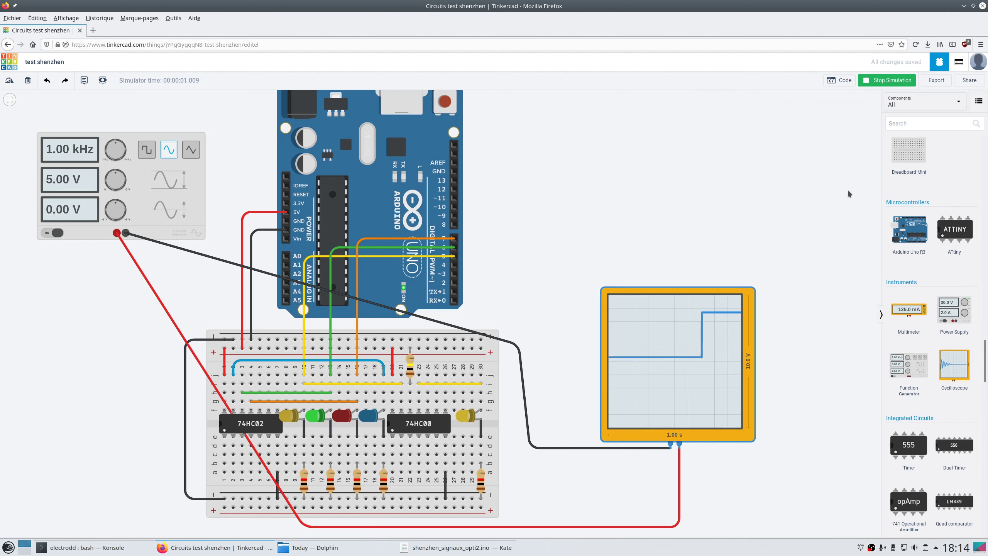
left_click(904, 79)
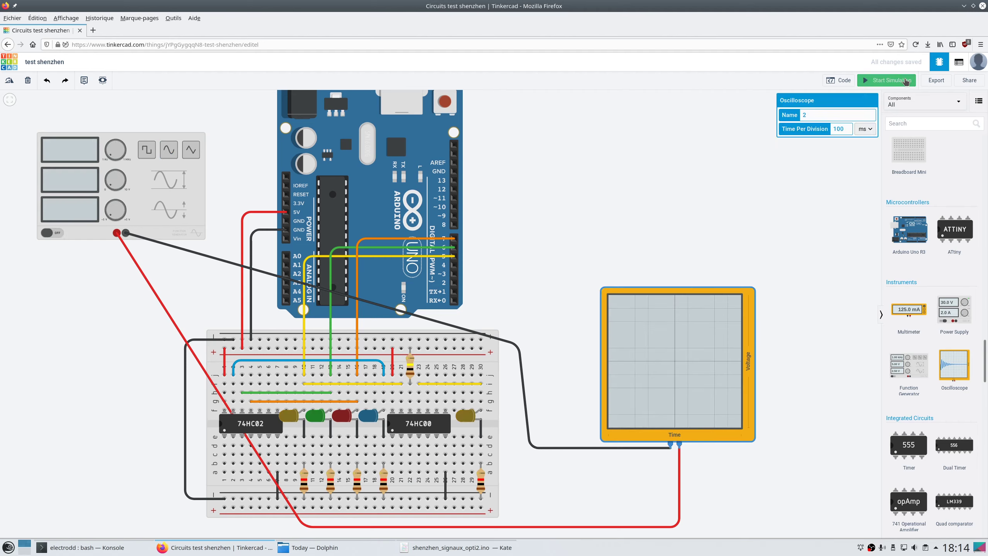
Step: Set the oscilloscope's time per division to 10 ms and run the simulation briefly to view the signal
double_click(843, 128)
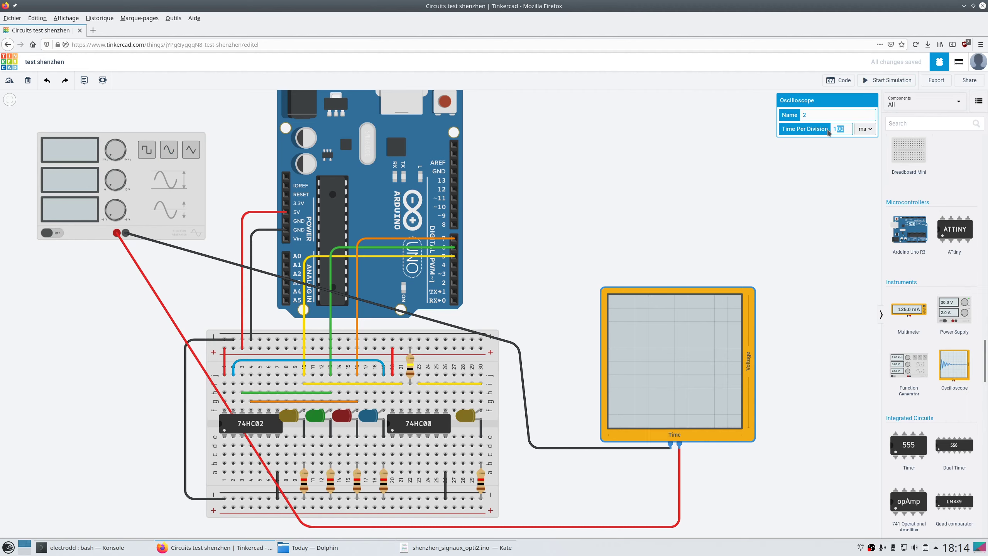
type("0")
left_click(890, 82)
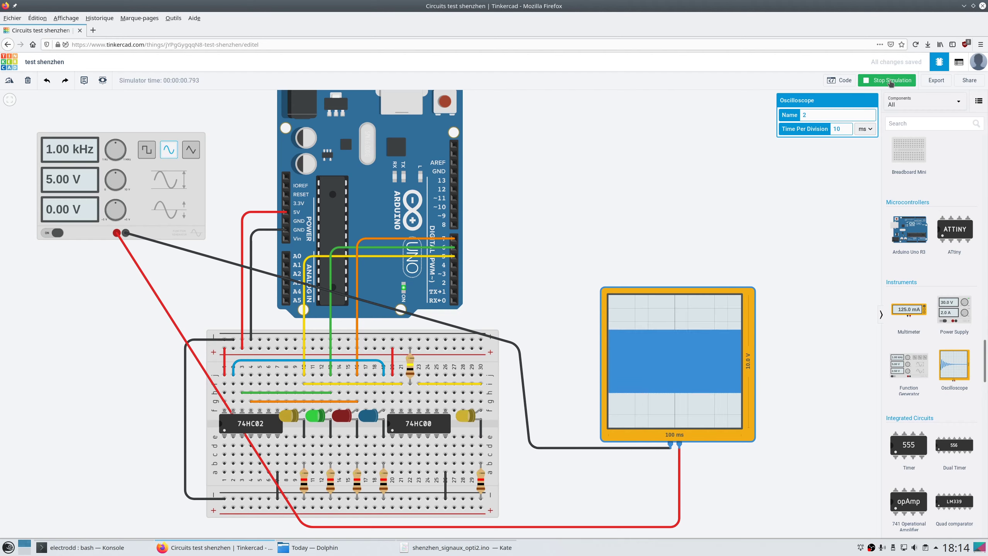
left_click(890, 81)
Step: Switch the oscilloscope's time-per-division unit to µs, giving 10 µs, and run the simulation briefly to view the signal
double_click(829, 130)
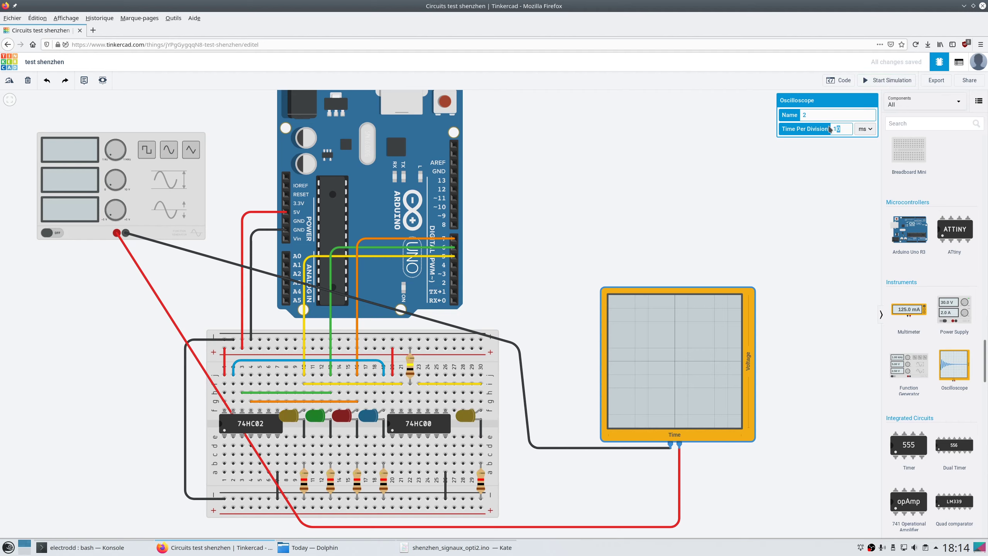
left_click(867, 130)
left_click(861, 164)
left_click(897, 81)
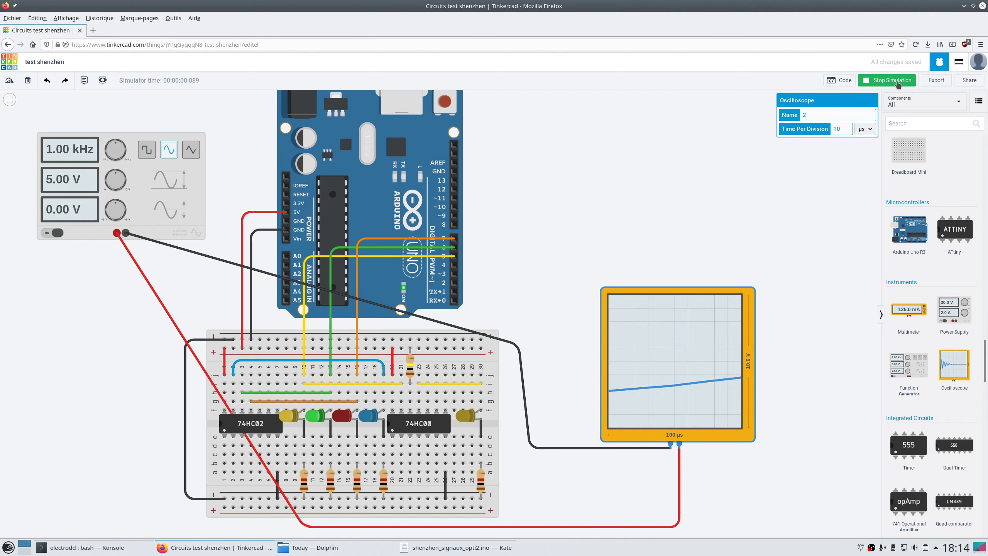
left_click(897, 81)
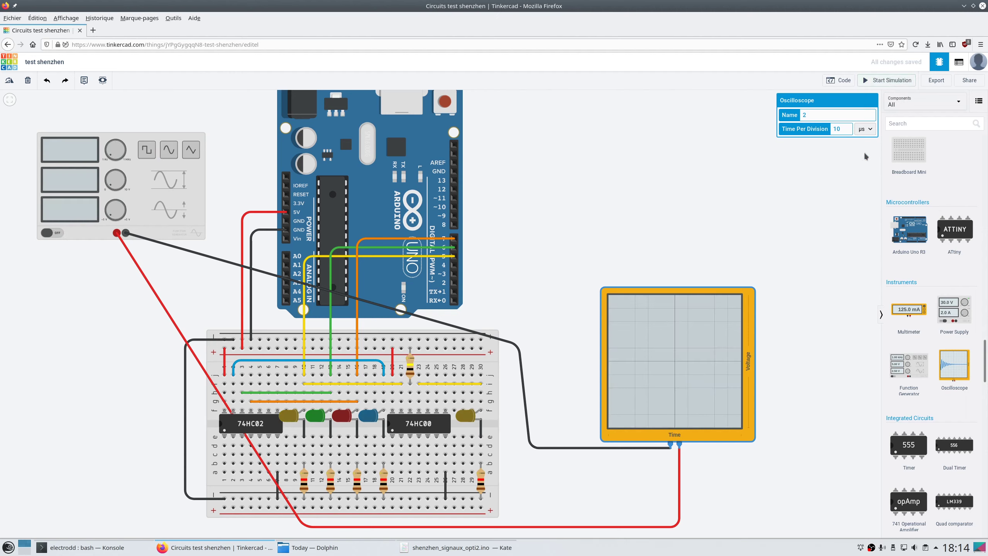
Step: Set the oscilloscope's time per division to 100 µs and run the simulation briefly to view the sine wave
type("0")
left_click(890, 81)
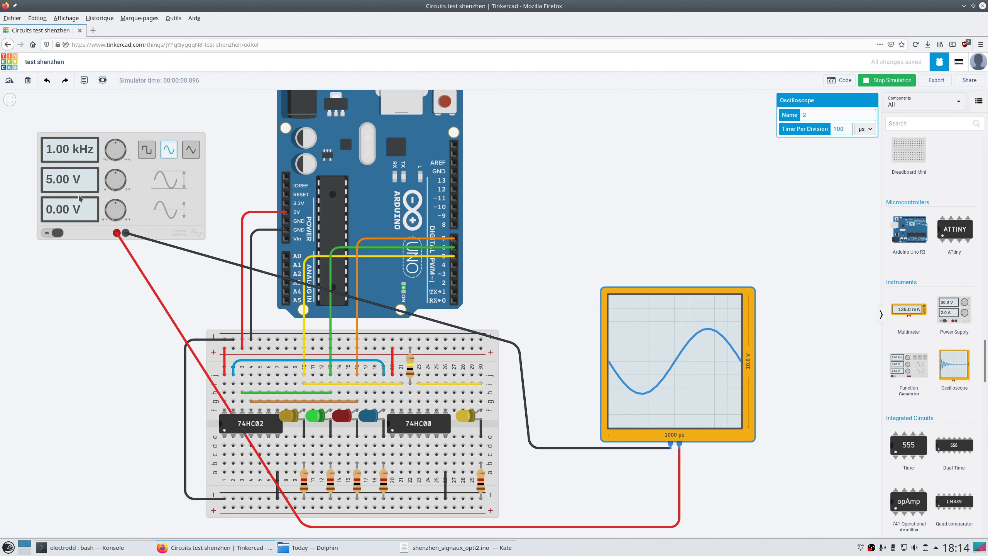
left_click(888, 80)
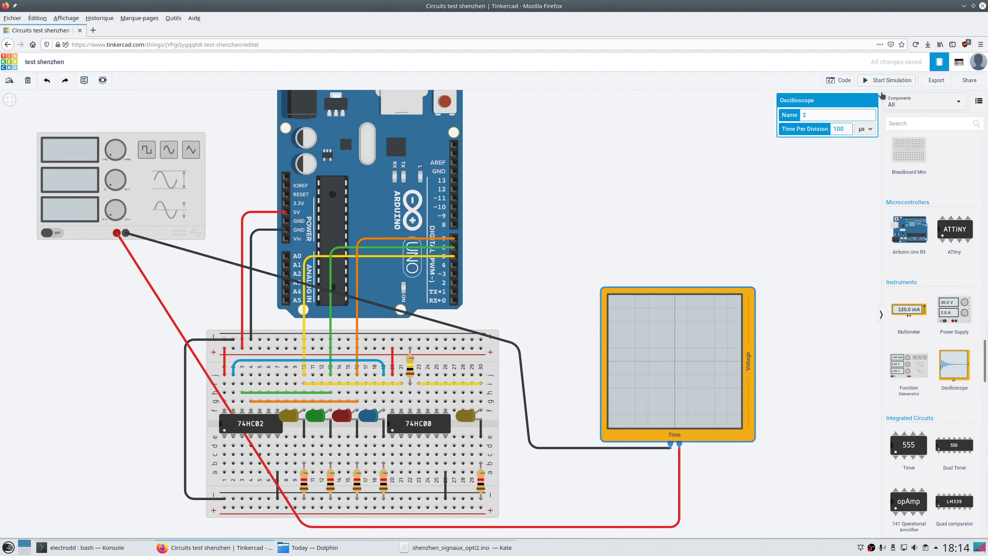
Step: Delete the oscilloscope and run the simulation briefly without it
key("Delete")
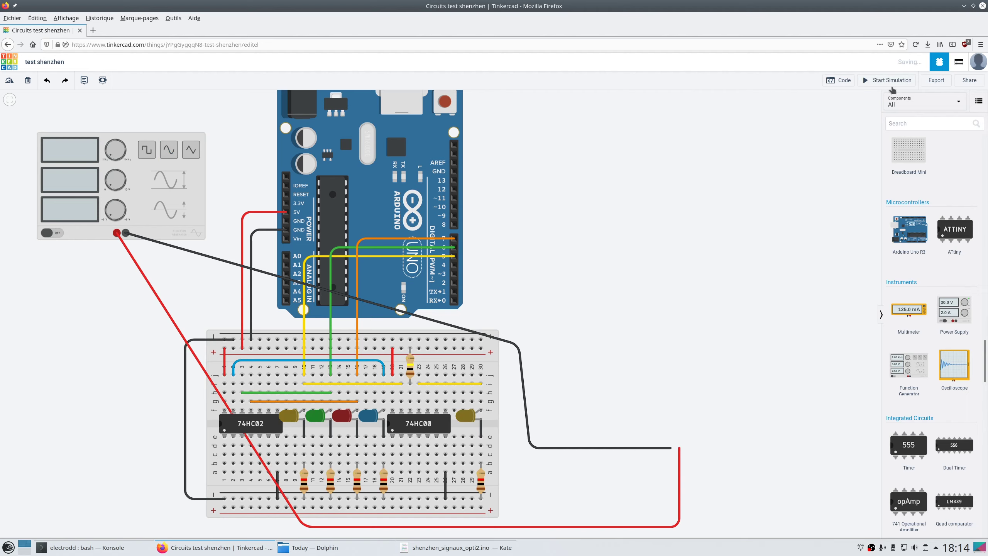
left_click(891, 80)
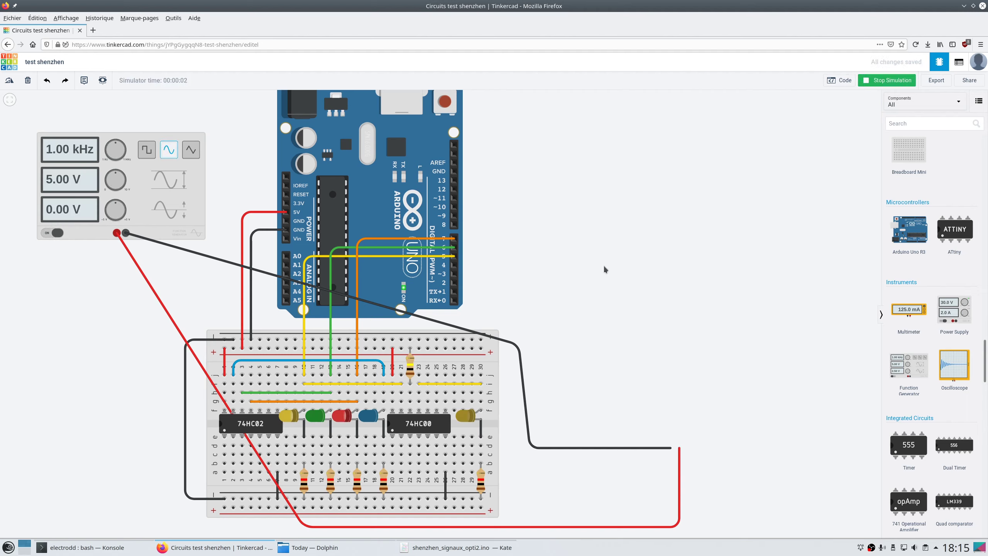
left_click(887, 81)
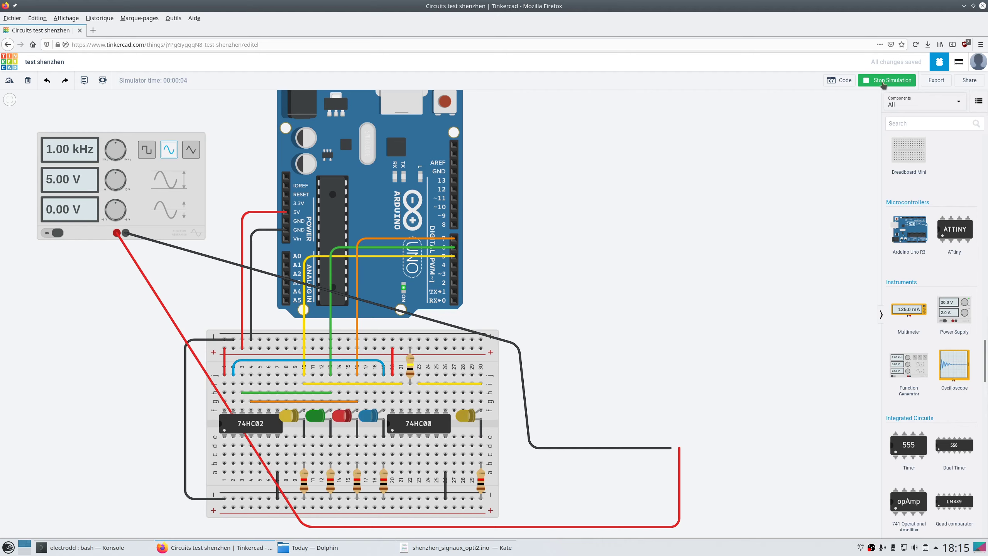
Step: Delete the function generator from the workspace
left_click(136, 200)
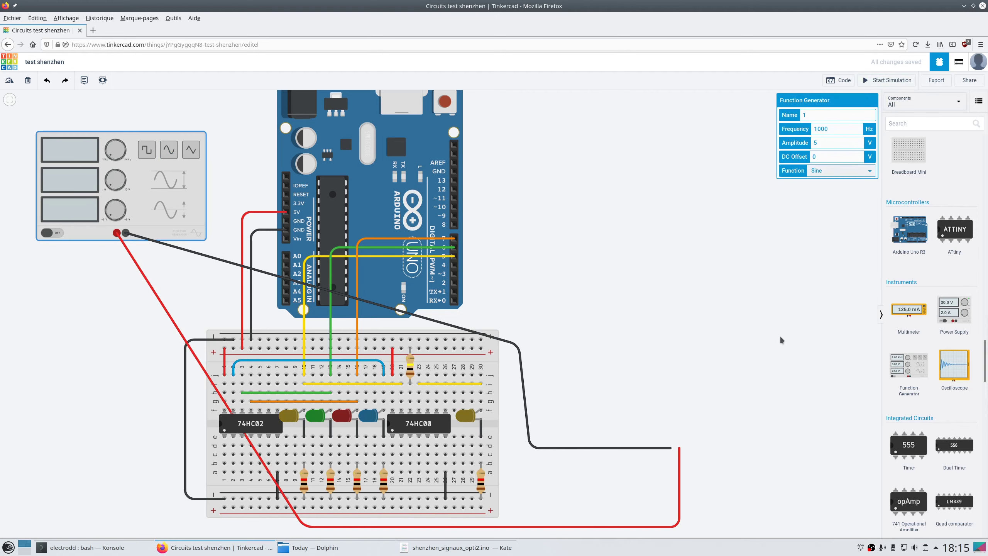
key("Delete")
Step: Place a new oscilloscope at the loose ends of the red and black wires, move it slightly up, and select the red wire
left_click_drag(954, 364, 674, 451)
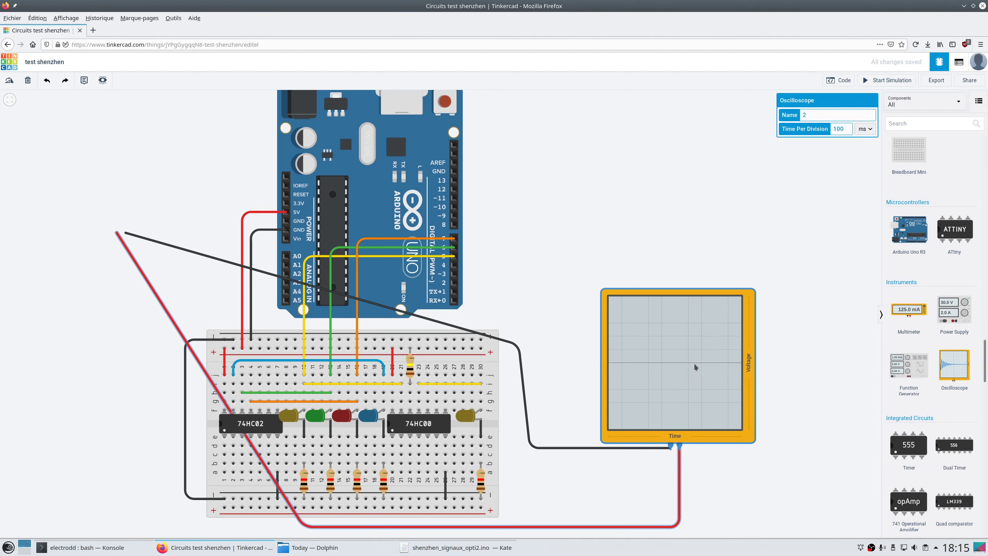
left_click_drag(695, 367, 696, 356)
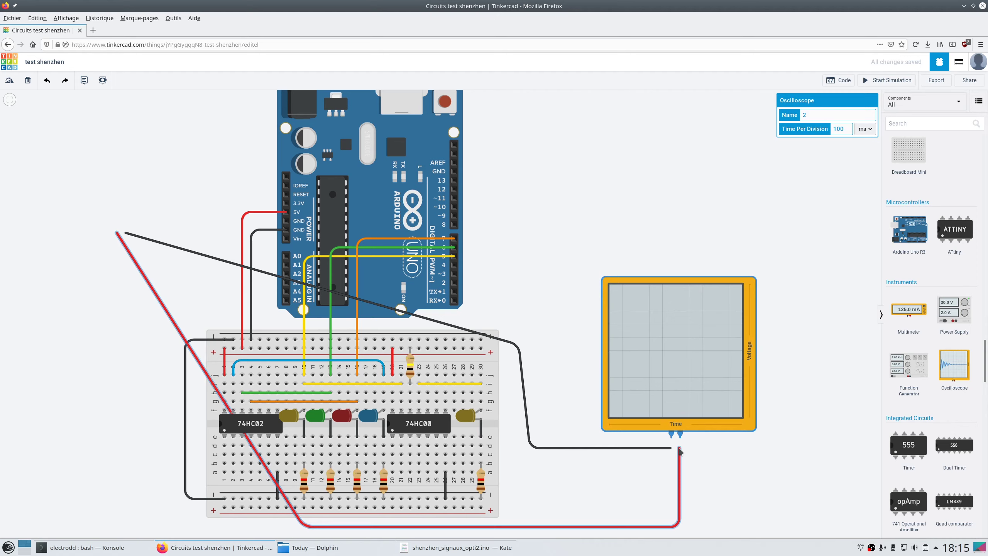
left_click_drag(679, 451, 680, 436)
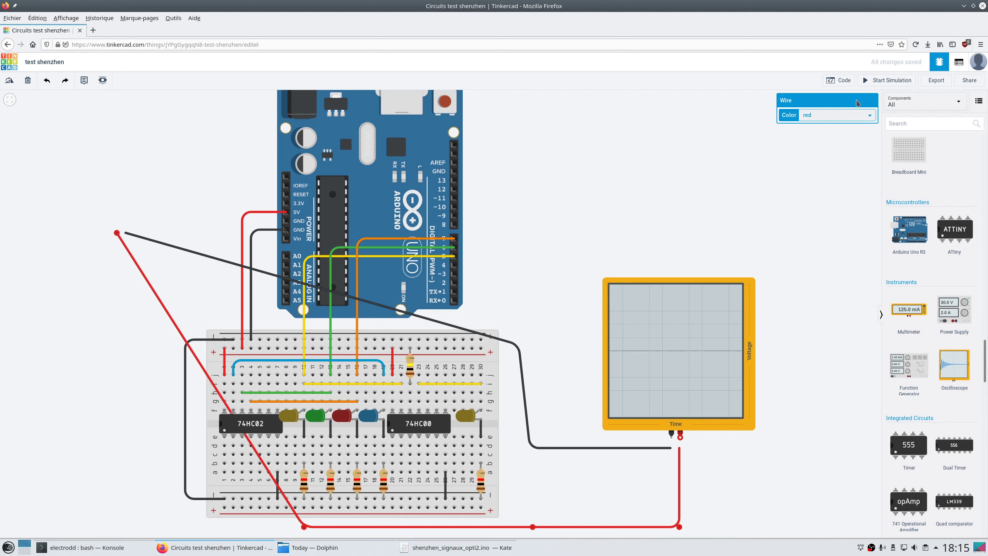
Step: Choose a colour for the selected loose red wire
left_click(858, 116)
left_click(846, 140)
left_click(915, 44)
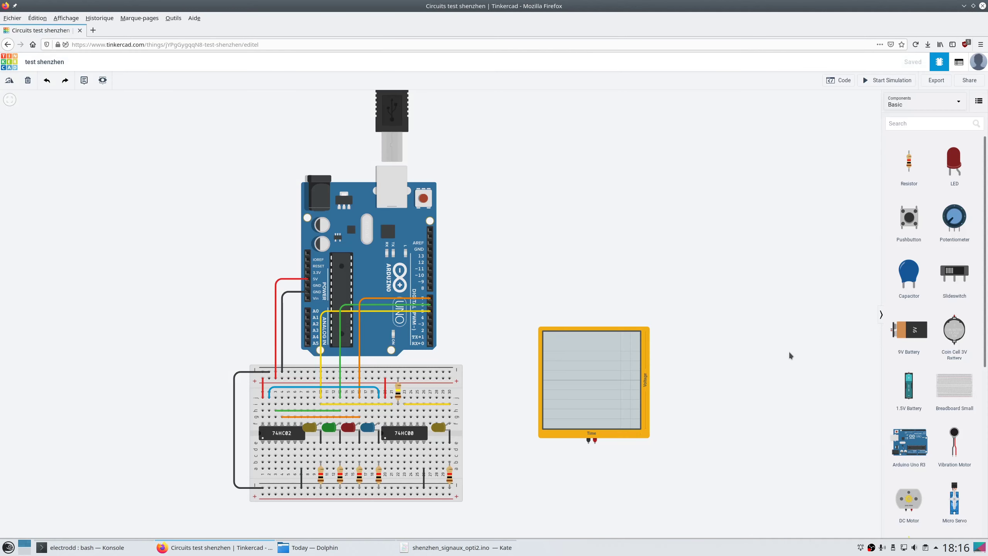
Step: Delete the oscilloscope from the workspace and look through the Basic component library
left_click(585, 377)
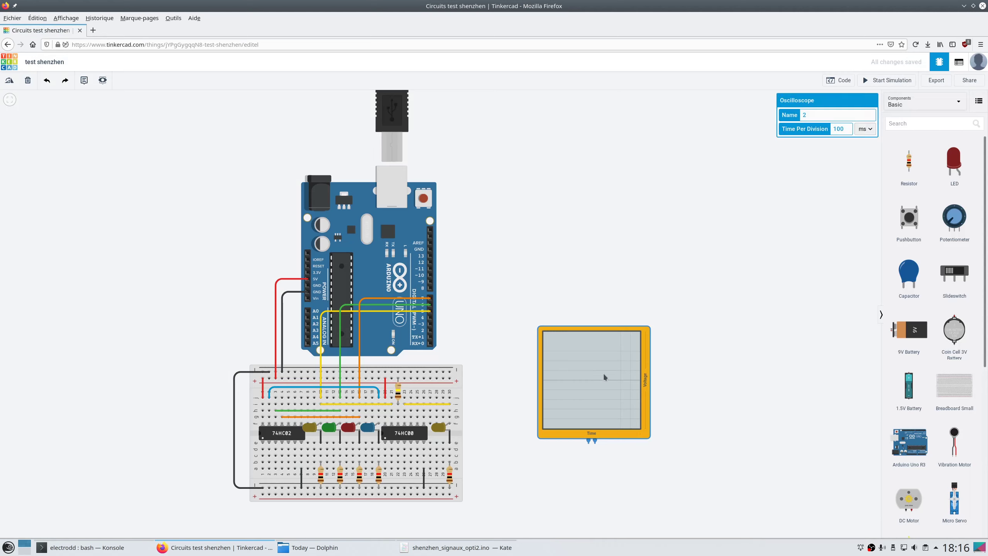
key("Delete")
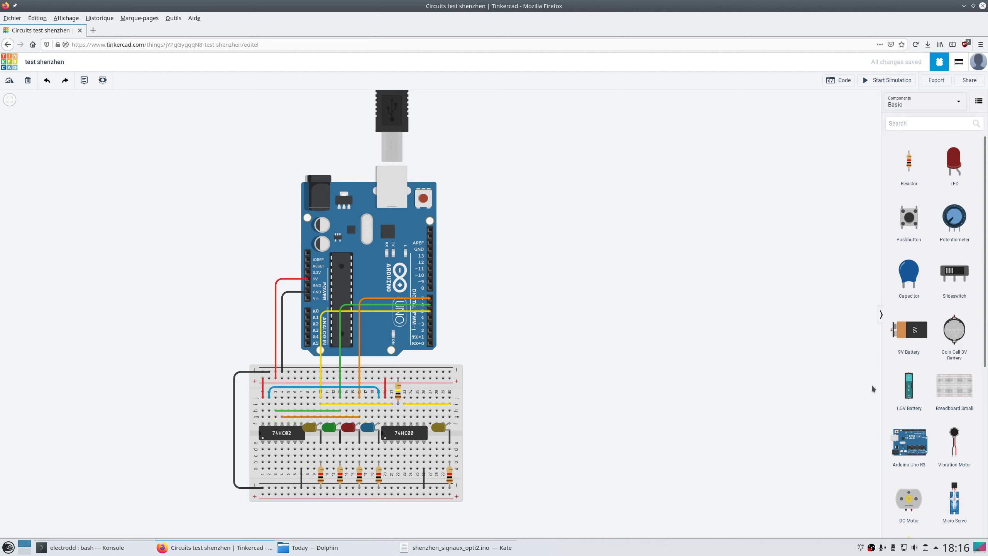
scroll(949, 312, "down", 7)
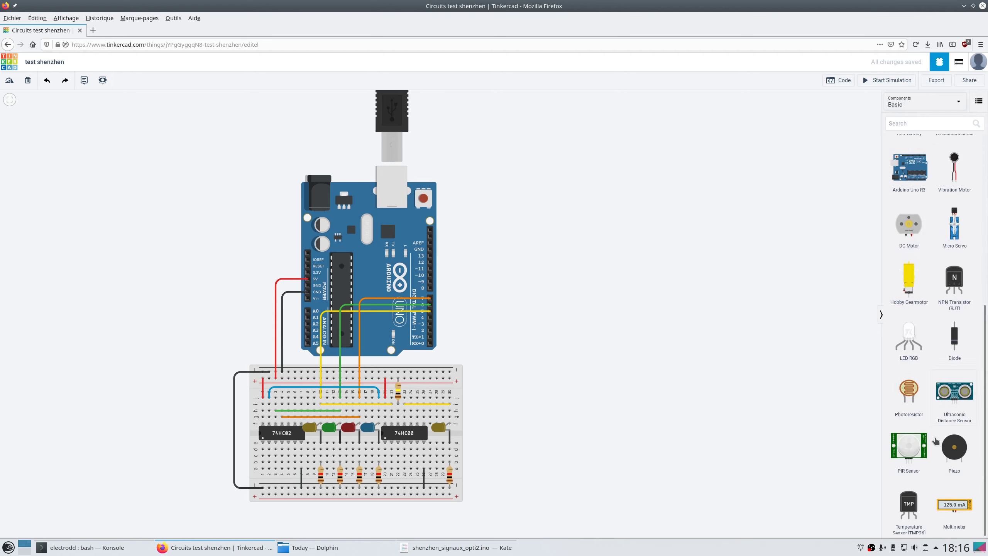
scroll(936, 432, "up", 7)
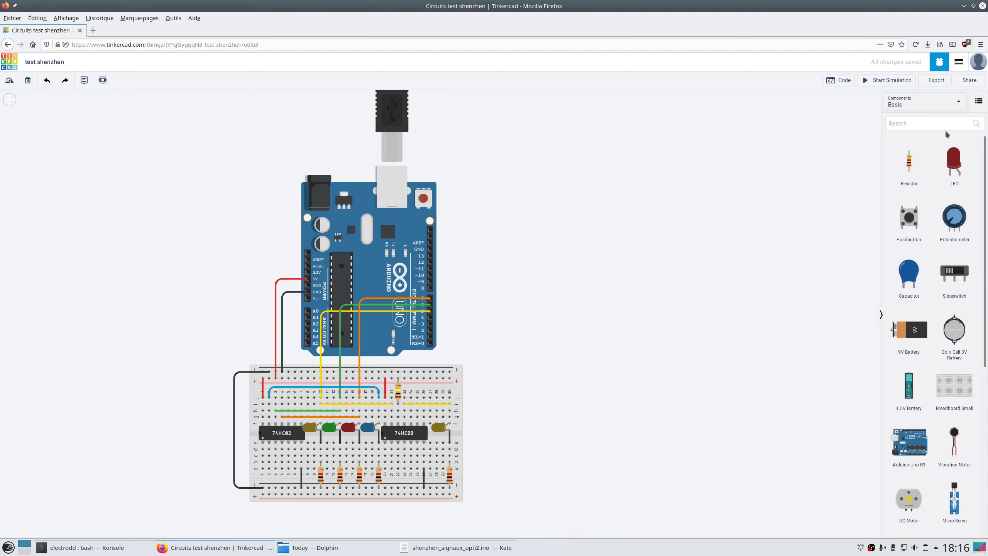